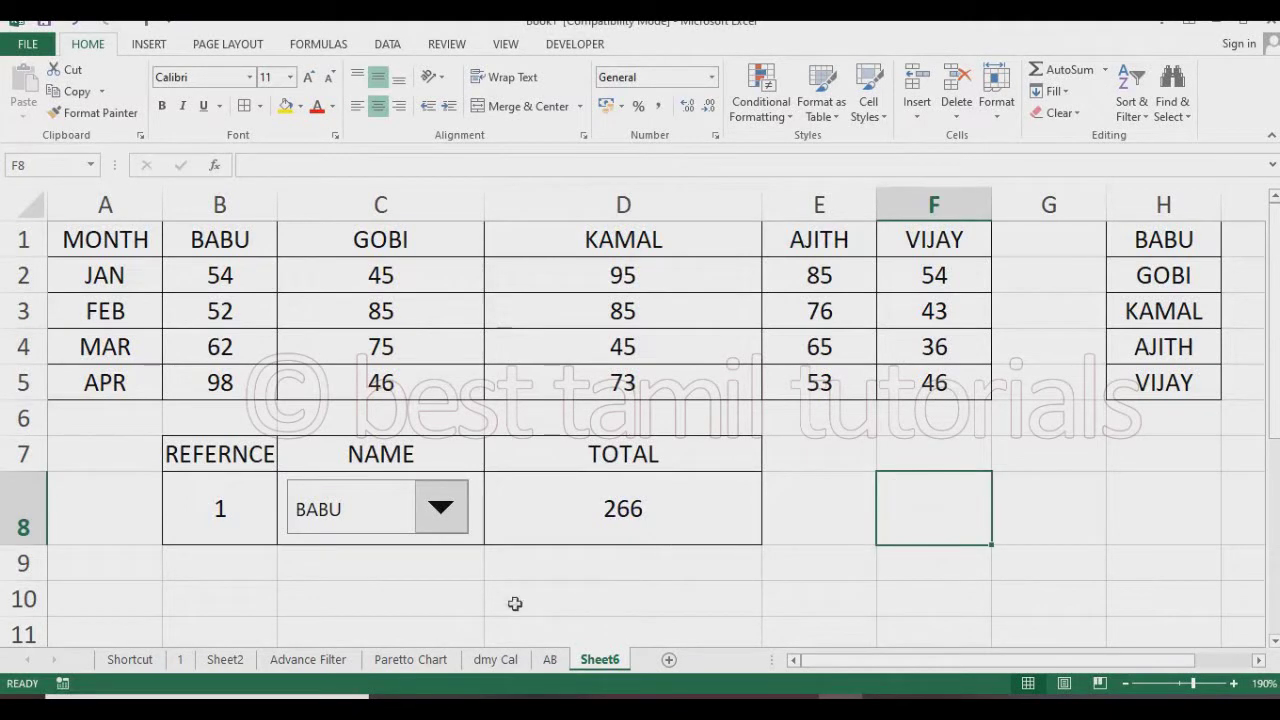
Pick GOBI, KAMAL, AJITH and then VIJAY in the C8 drop-down, watching B8 and D8 update.
click(446, 517)
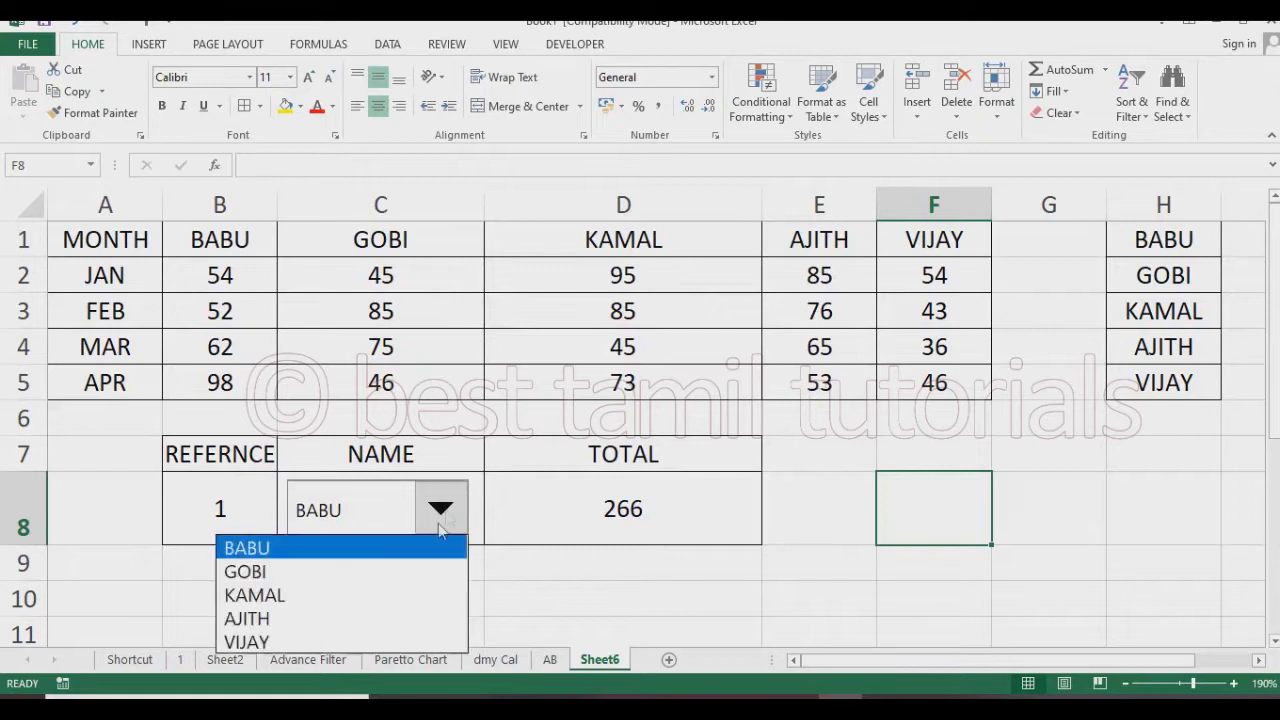
click(408, 572)
click(440, 507)
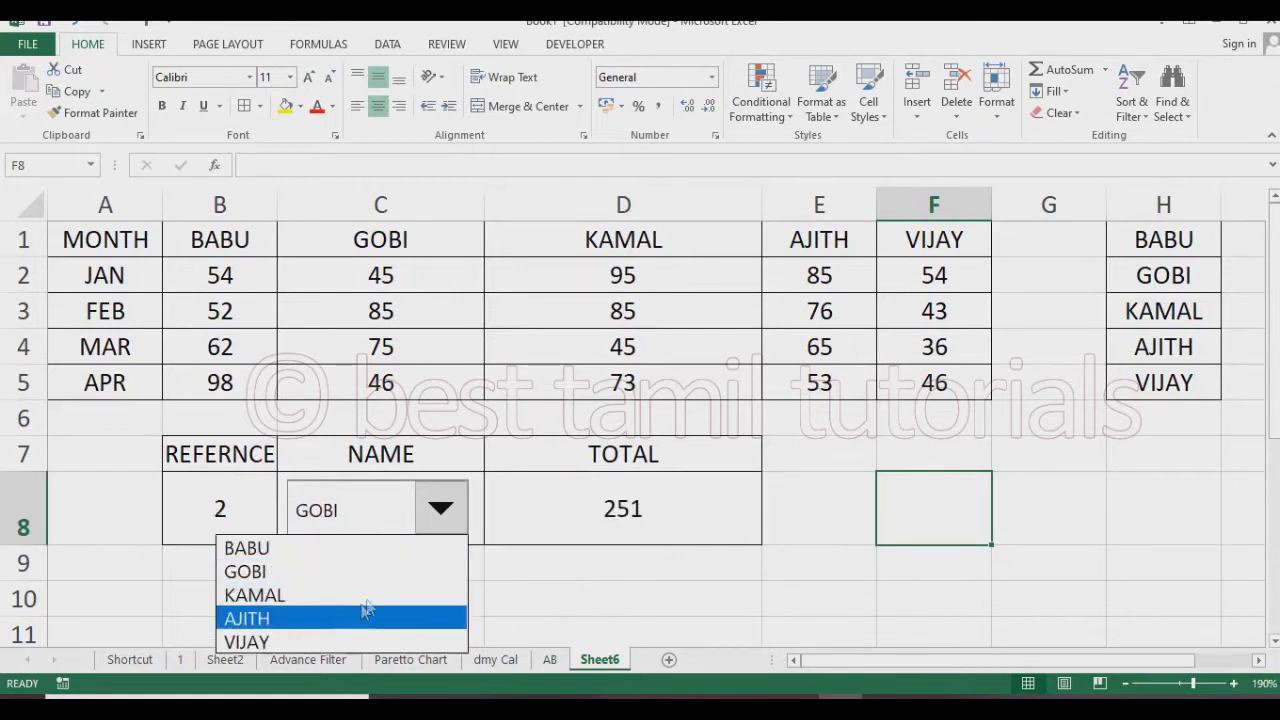
click(300, 595)
click(440, 507)
click(343, 624)
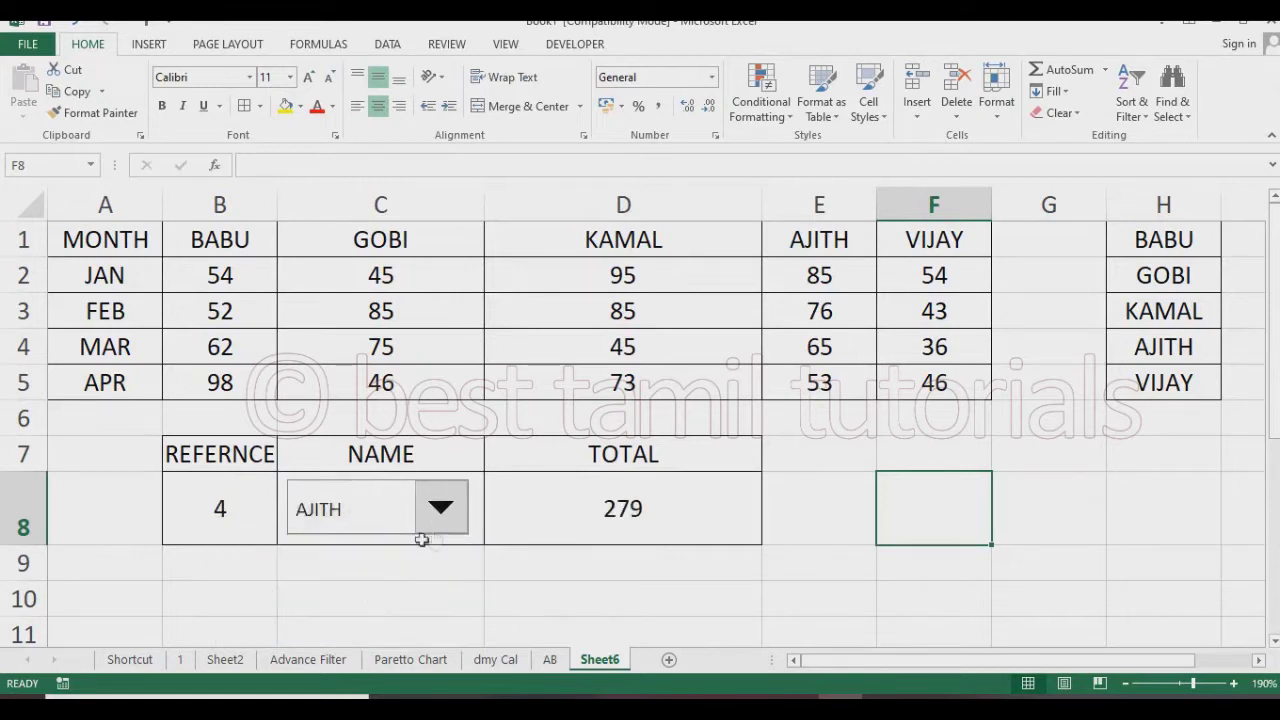
click(441, 508)
click(308, 643)
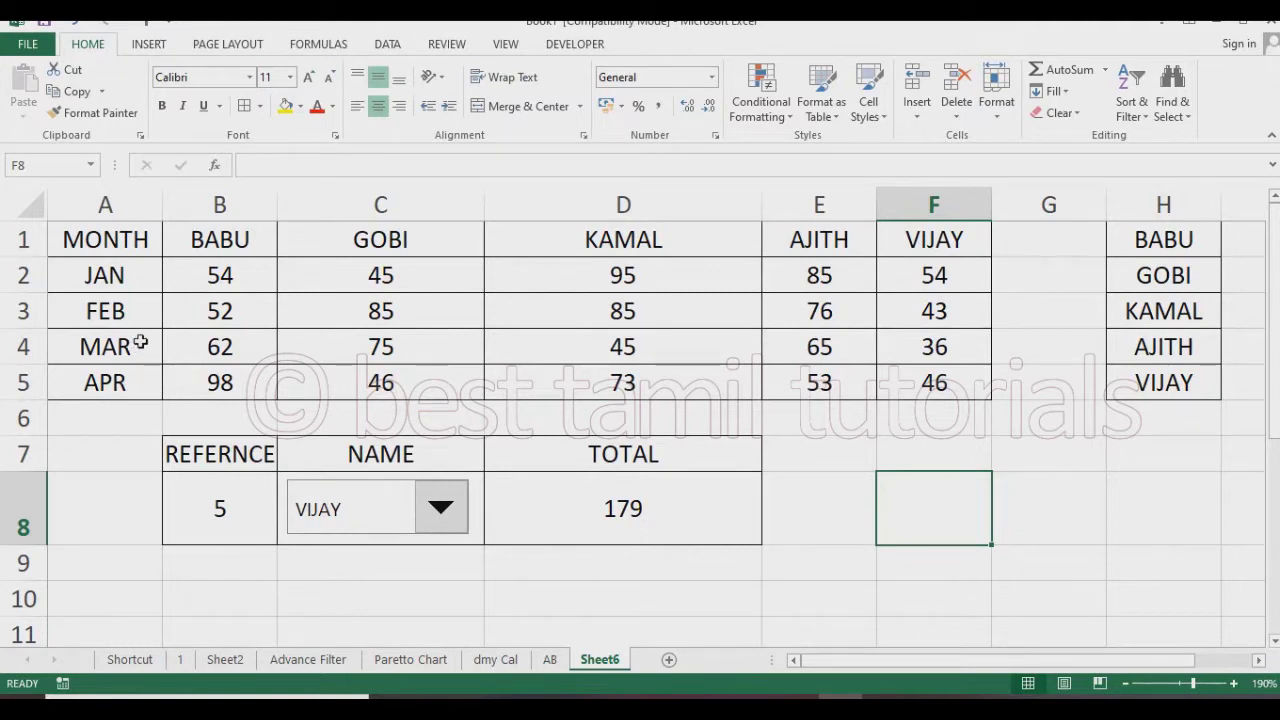
Cycle the C8 drop-down through GOBI, BABU, KAMAL, AJITH and VIJAY again.
click(441, 508)
click(343, 570)
click(441, 508)
click(300, 543)
click(439, 508)
click(300, 543)
click(335, 591)
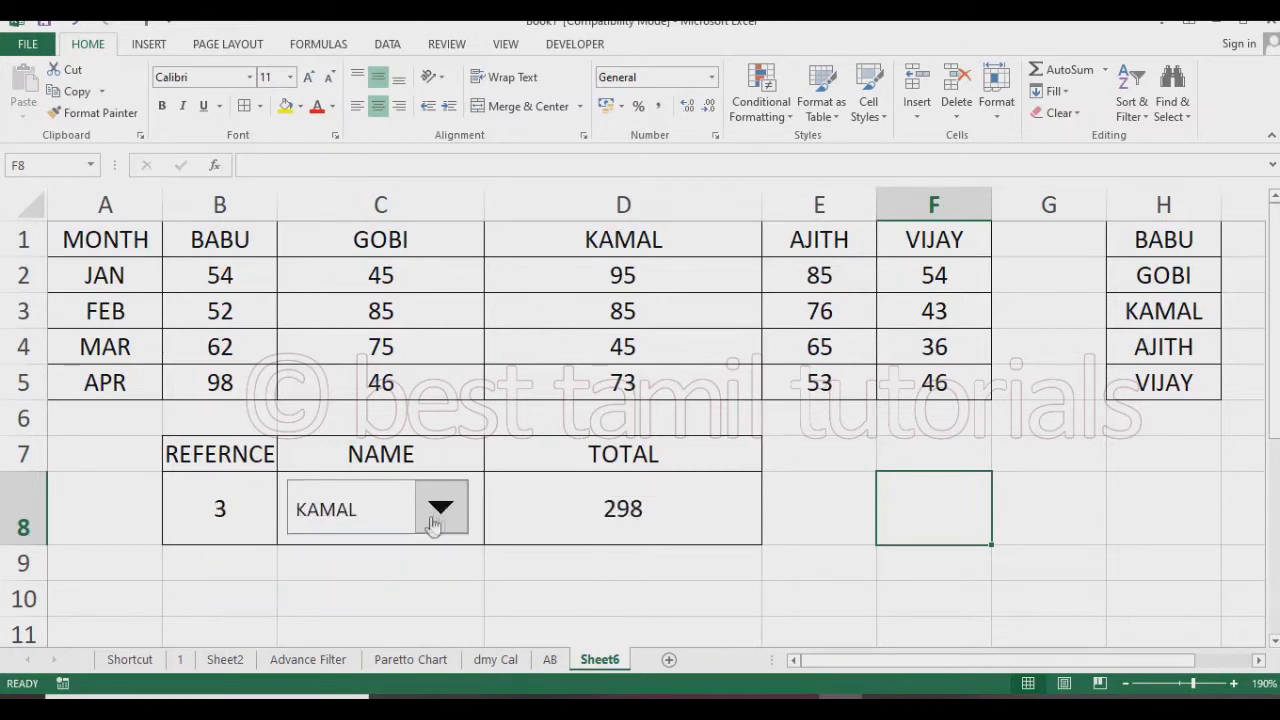
click(441, 508)
click(371, 614)
click(449, 524)
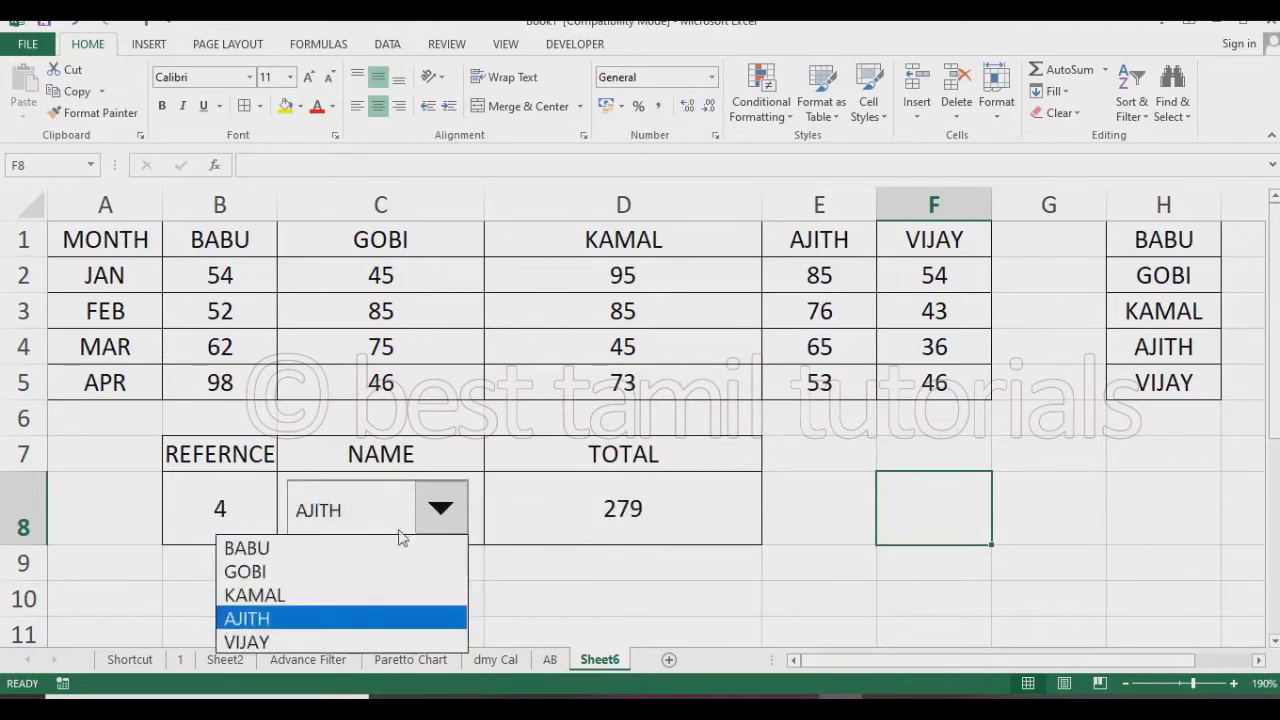
click(314, 641)
Switch the drop-down between BABU, GOBI and KAMAL, finishing on GOBI with total 251.
click(441, 508)
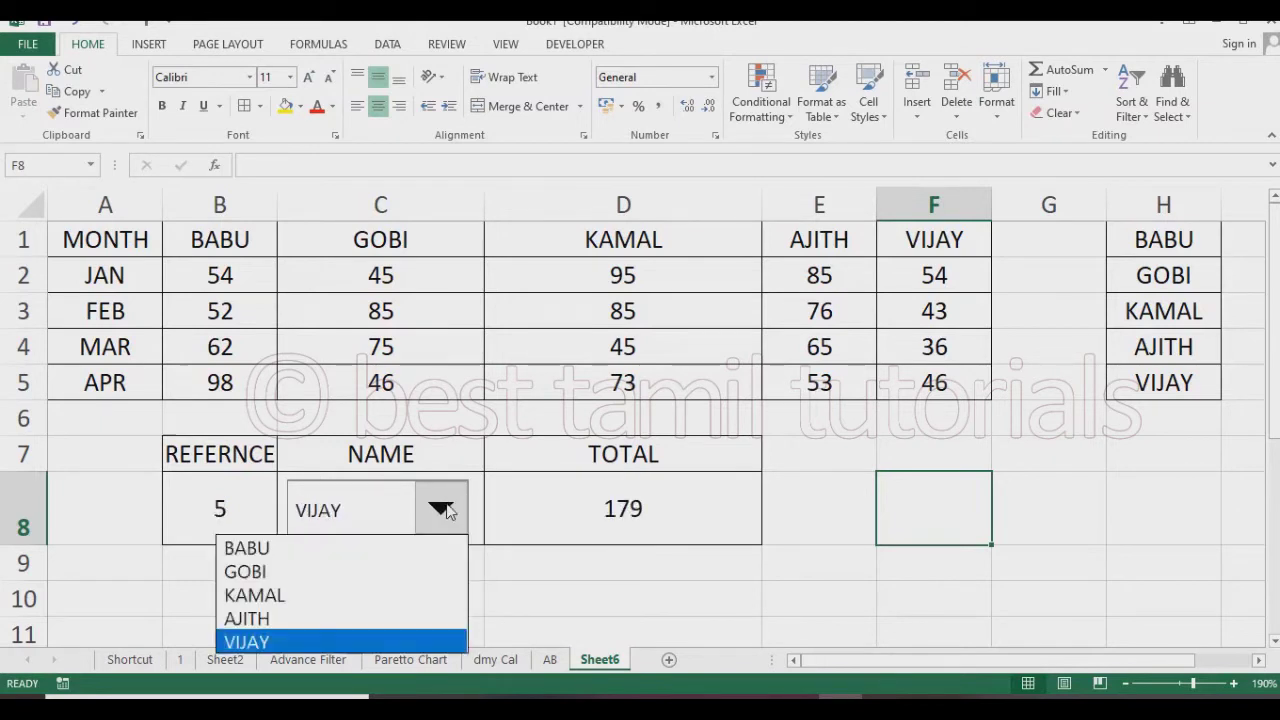
click(350, 547)
click(445, 512)
click(343, 572)
click(441, 508)
click(380, 570)
click(343, 592)
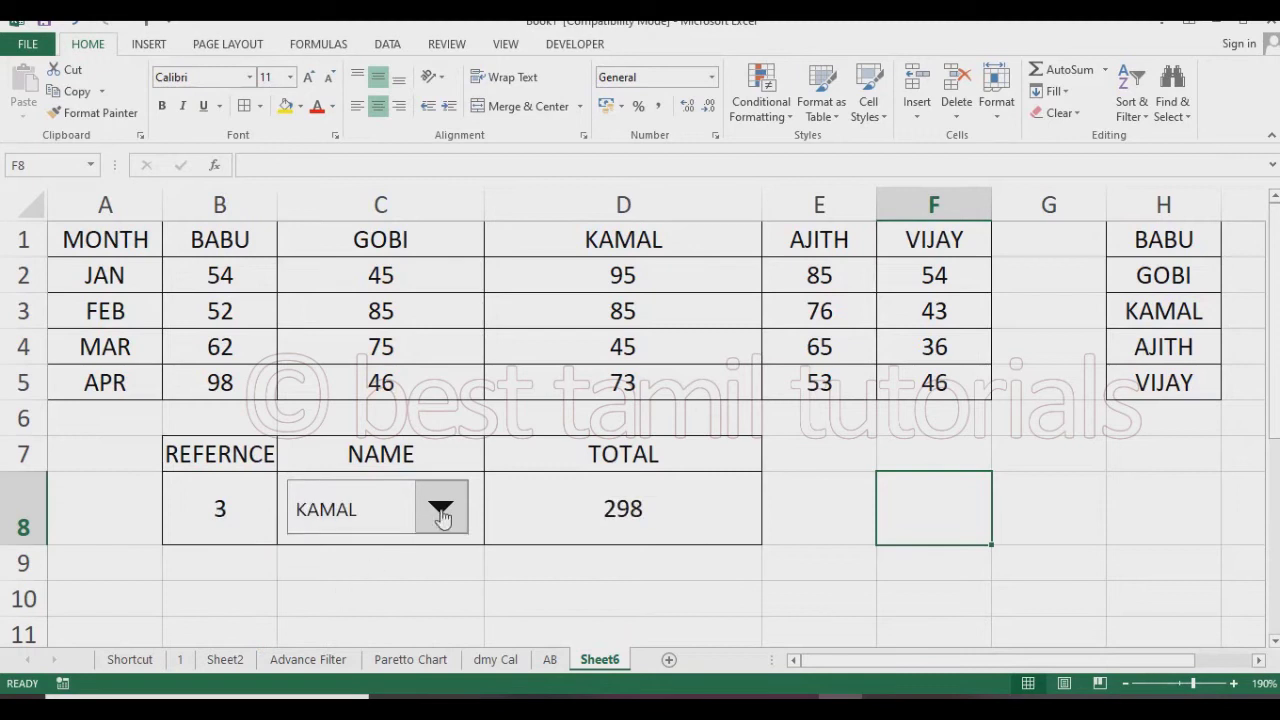
click(441, 508)
click(332, 578)
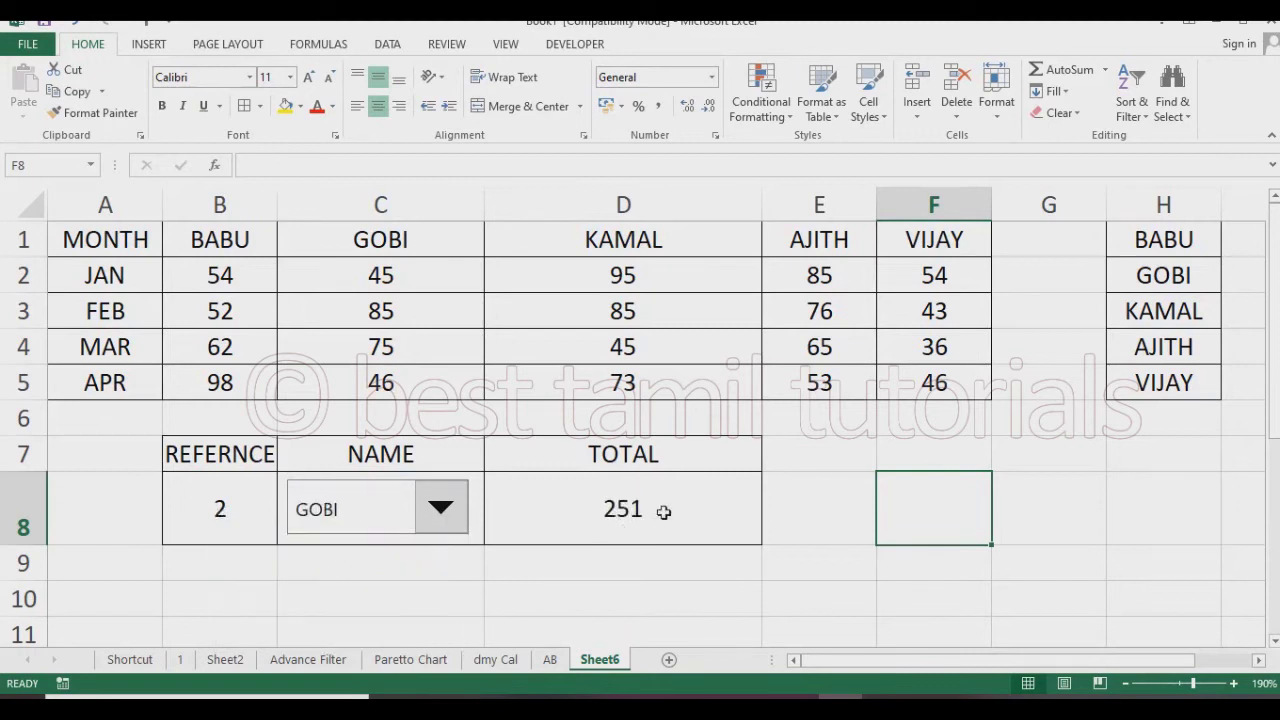
click(430, 512)
click(350, 572)
click(432, 528)
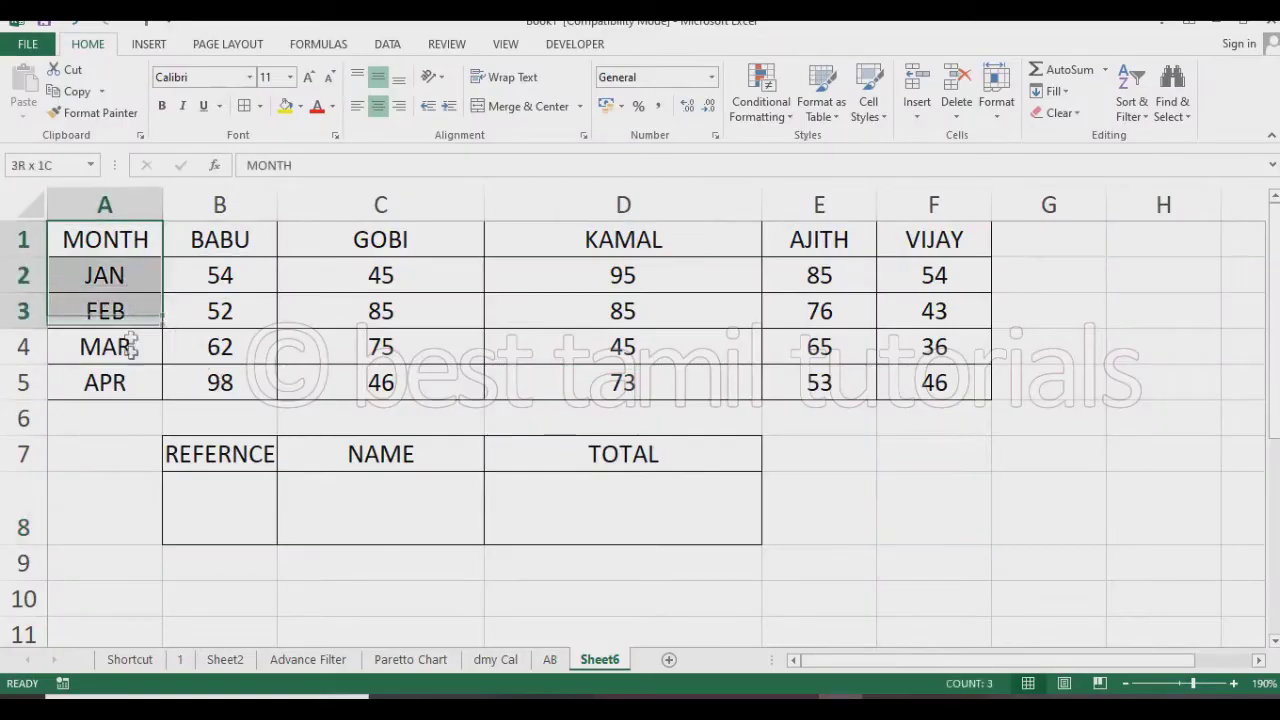
drag(135, 246, 131, 357)
mouse_move(246, 249)
mouse_down()
mouse_move(564, 323)
mouse_move(905, 366)
mouse_up()
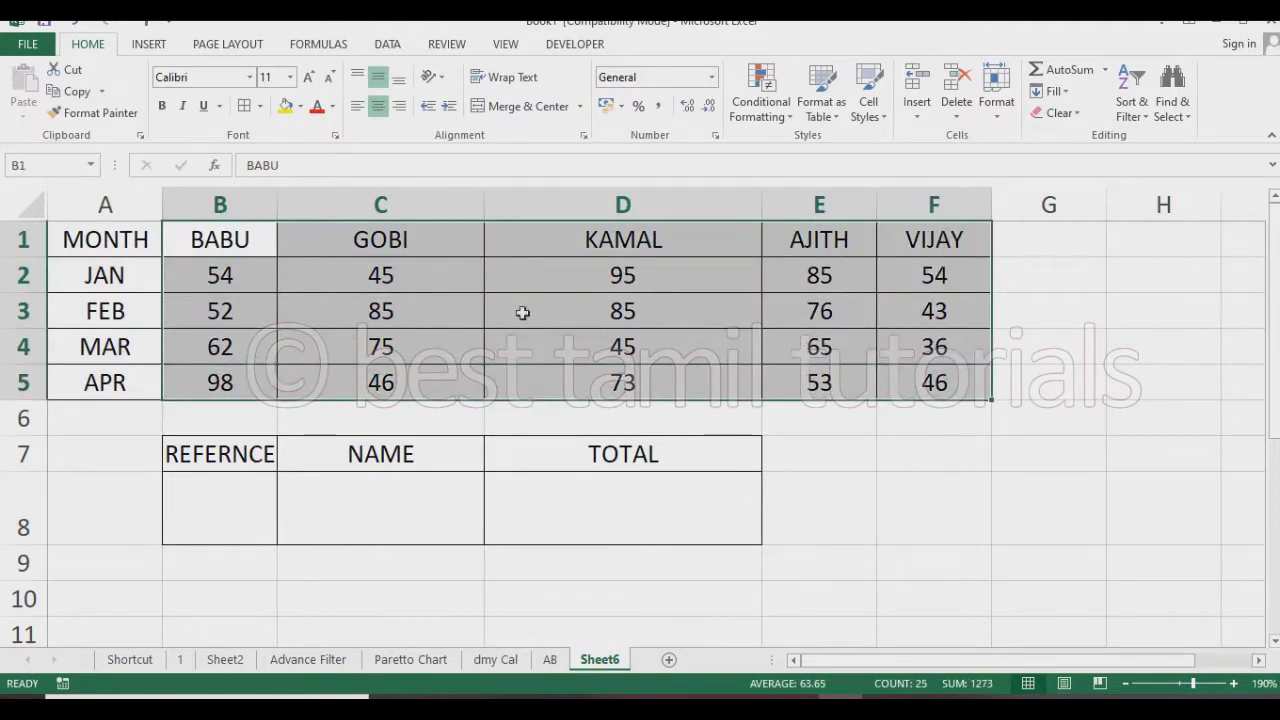
drag(213, 454, 583, 517)
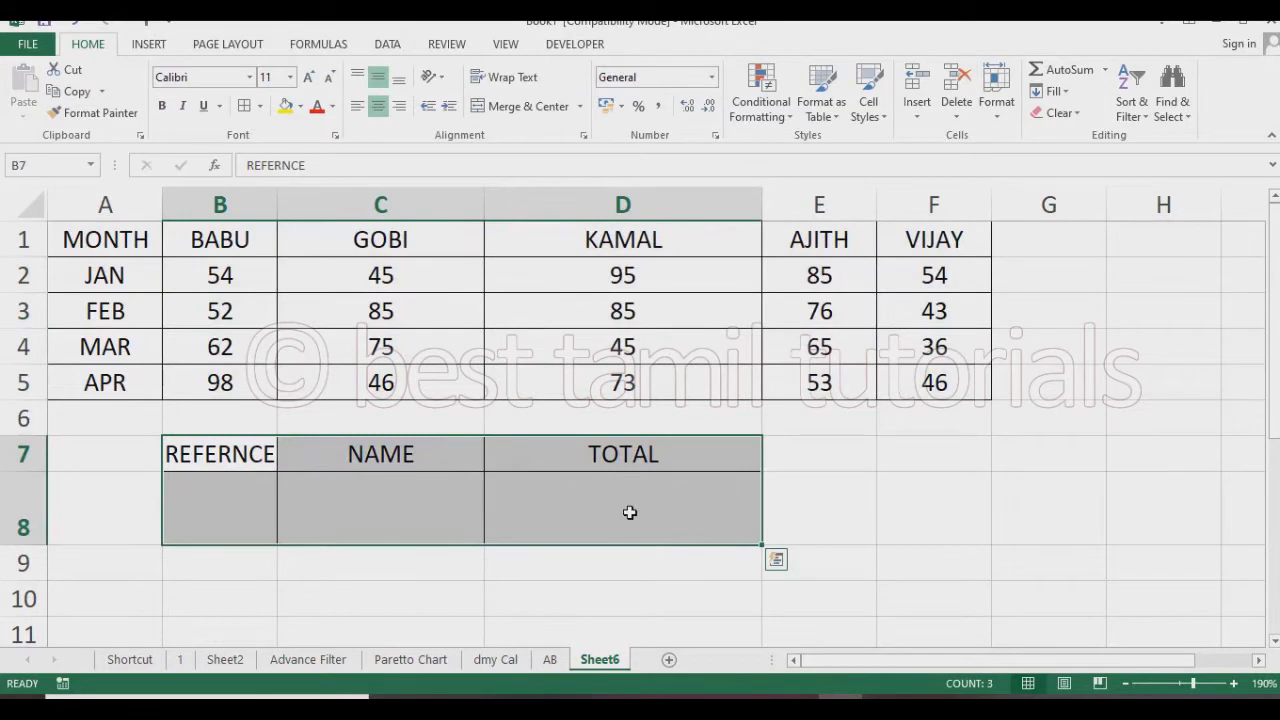
click(894, 514)
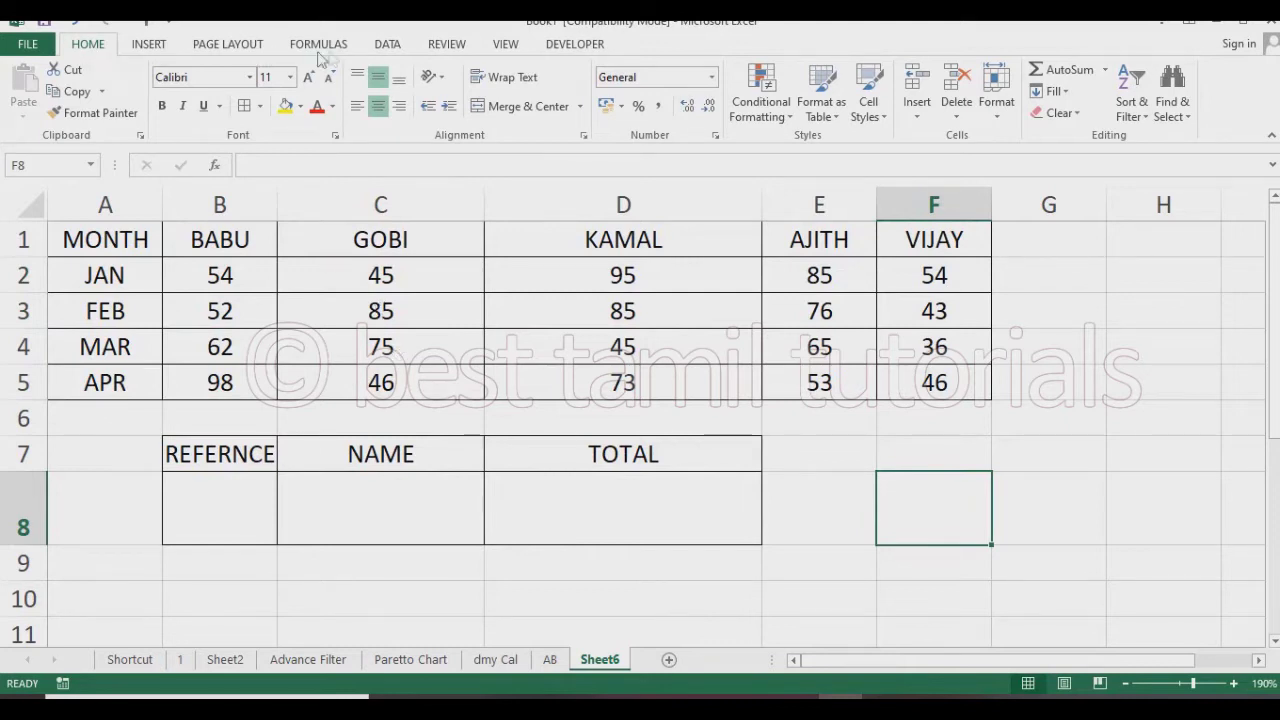
click(599, 50)
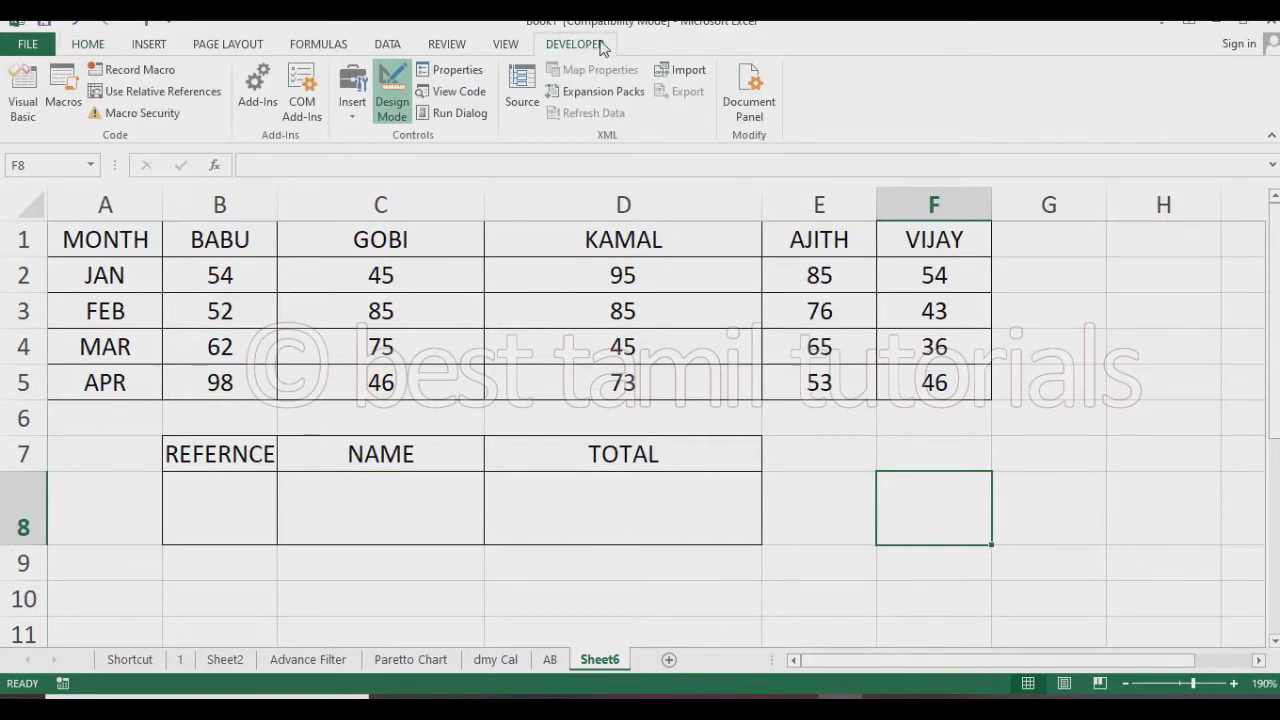
Enable the Developer tab in Options > Customize Ribbon and confirm with OK.
click(27, 46)
click(52, 472)
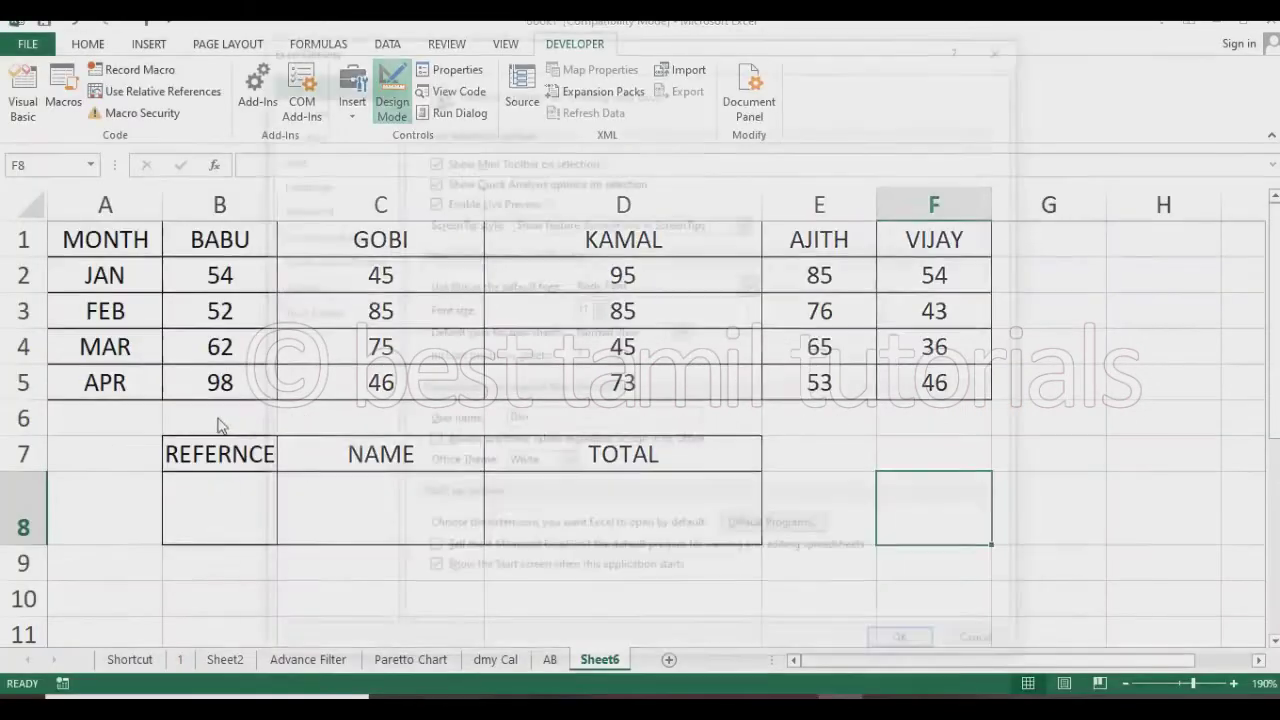
click(318, 234)
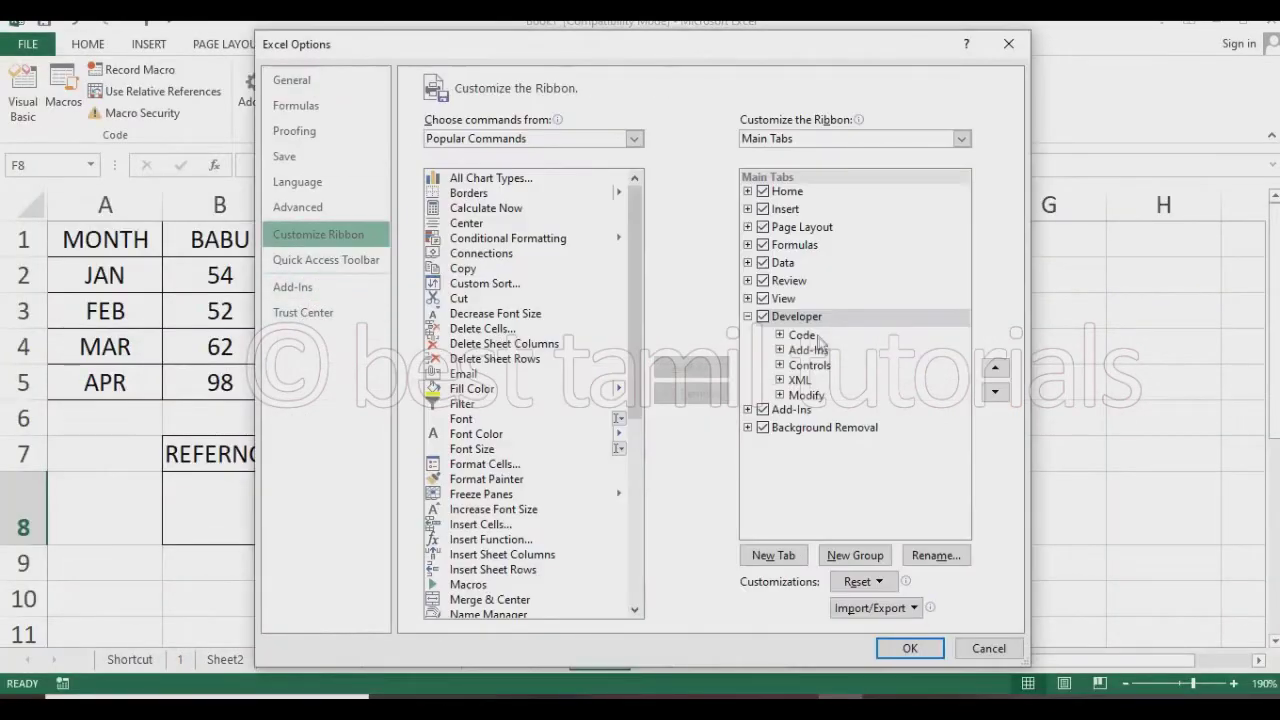
click(763, 317)
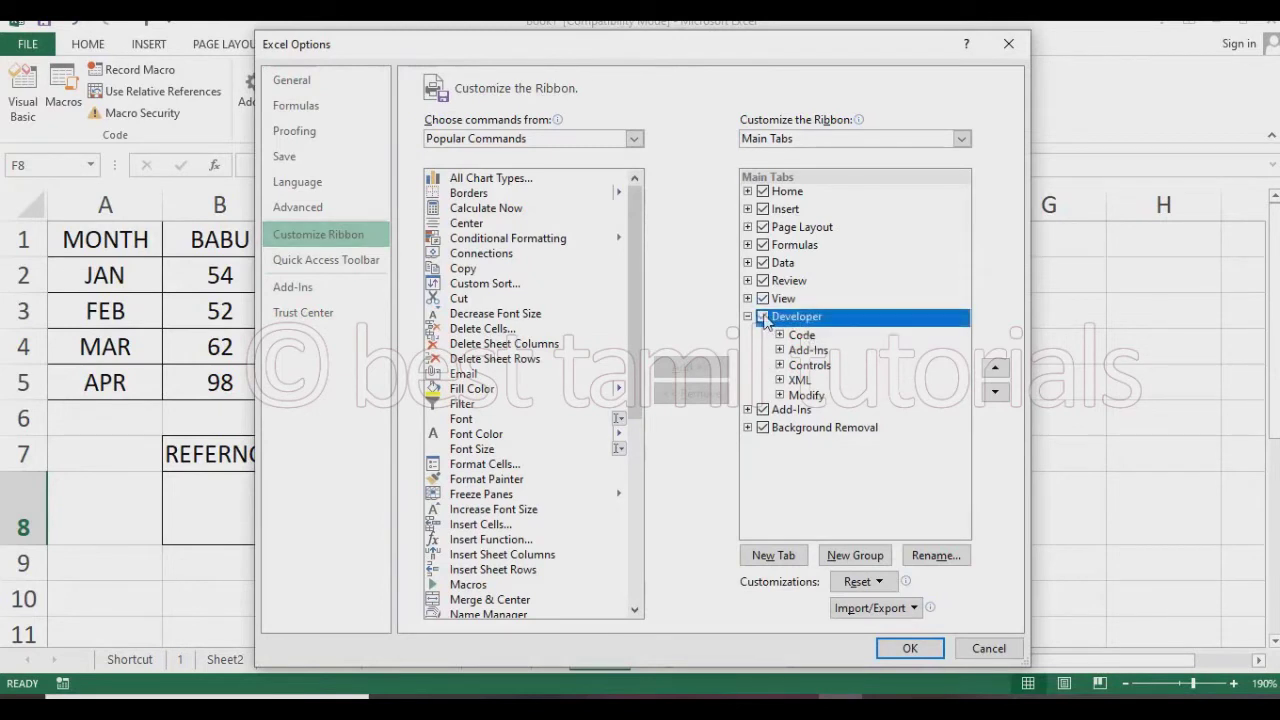
click(912, 650)
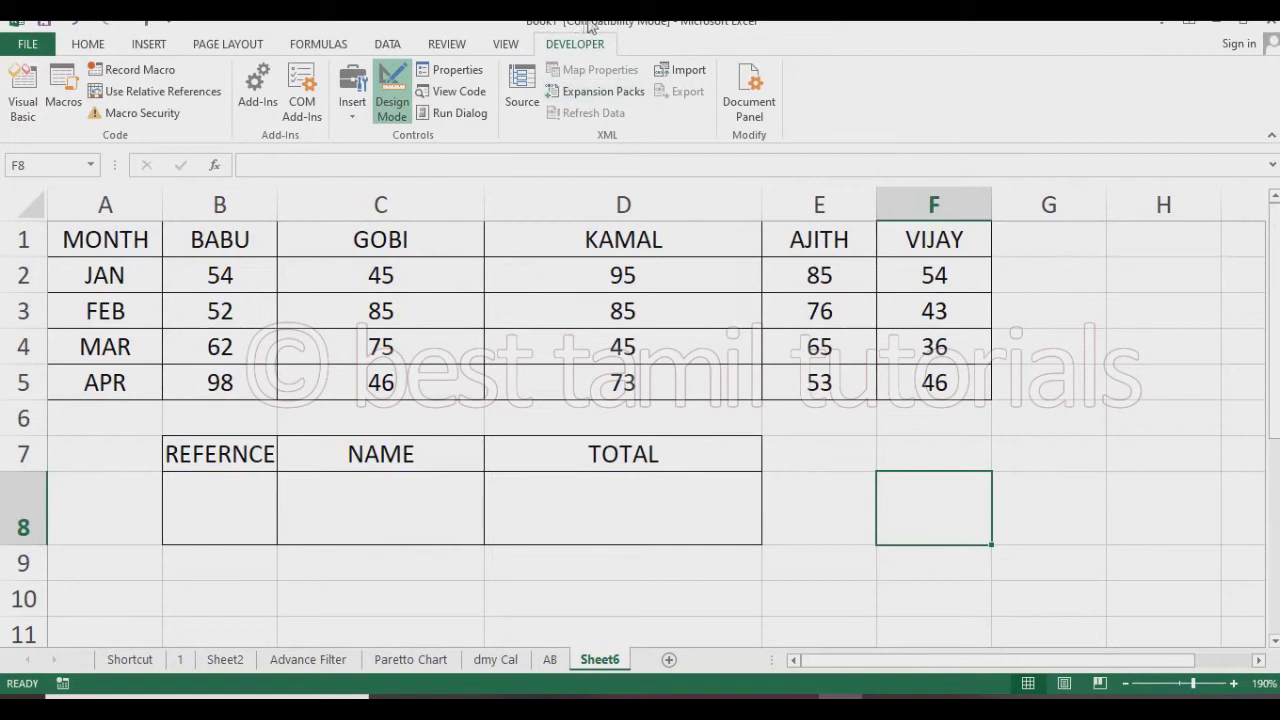
Draw a Form Controls combo box inside cell C8 under the NAME heading.
click(352, 118)
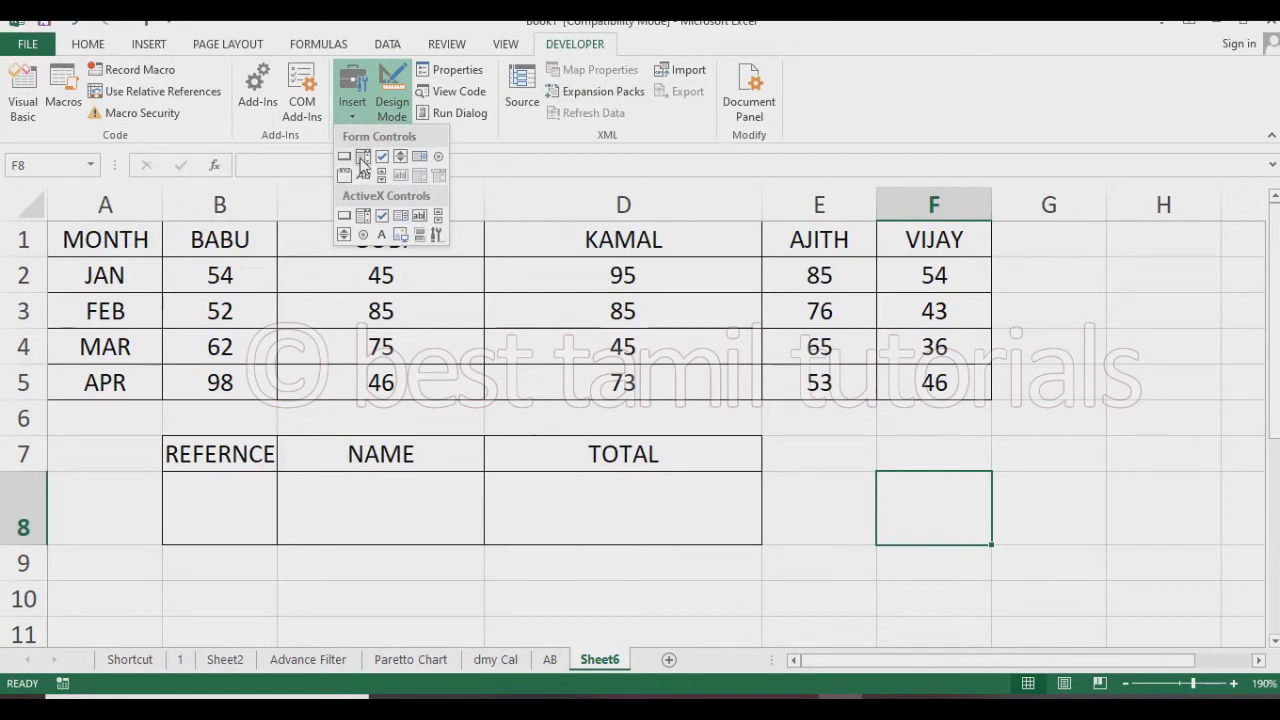
click(363, 157)
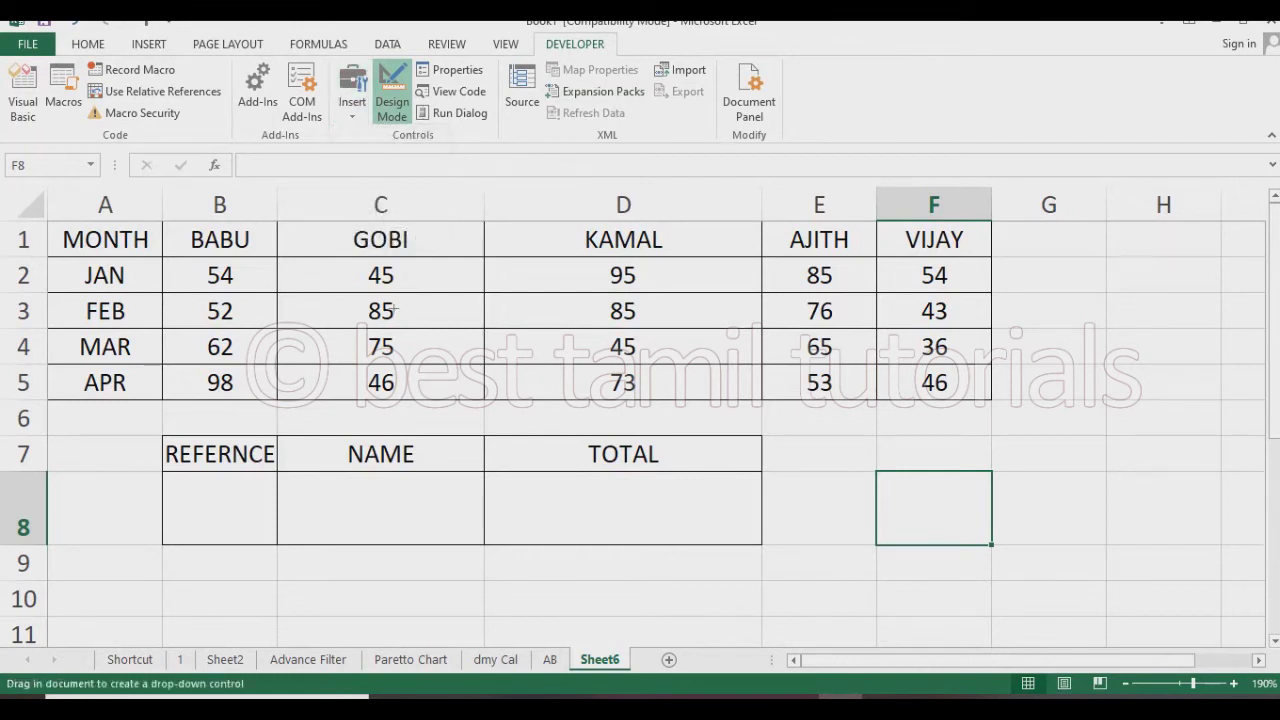
drag(291, 478, 468, 532)
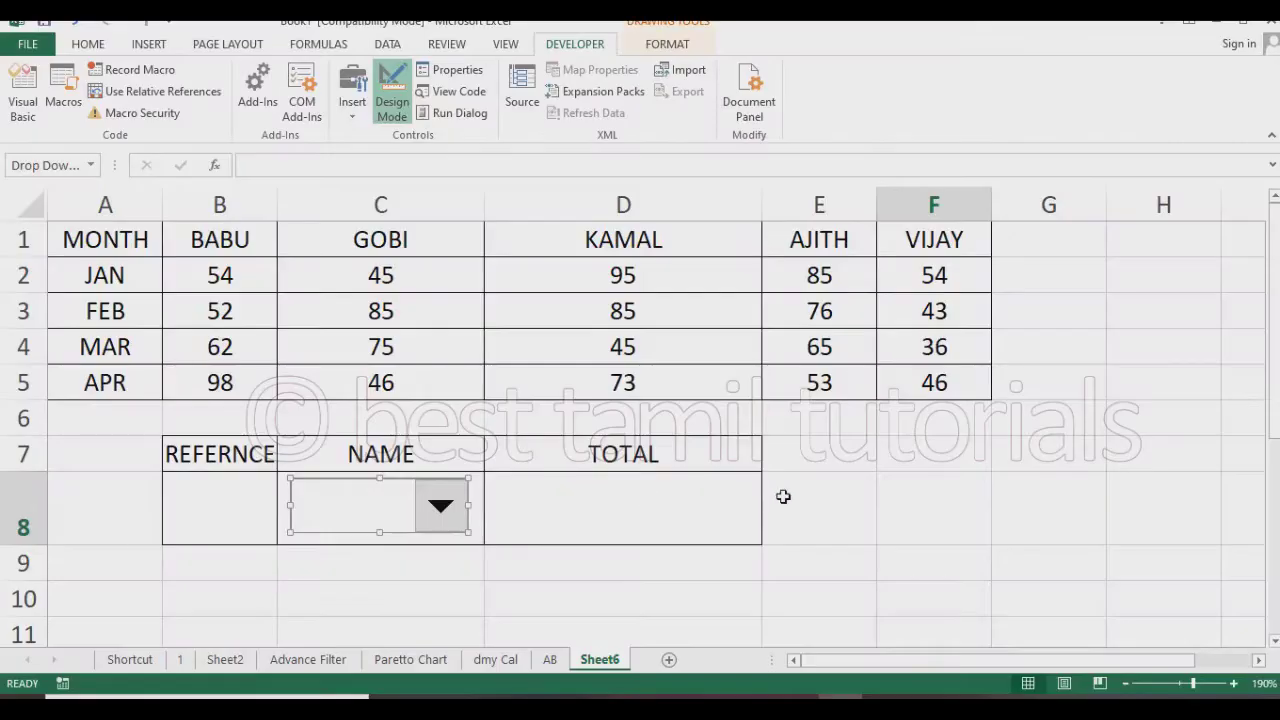
click(840, 494)
click(240, 245)
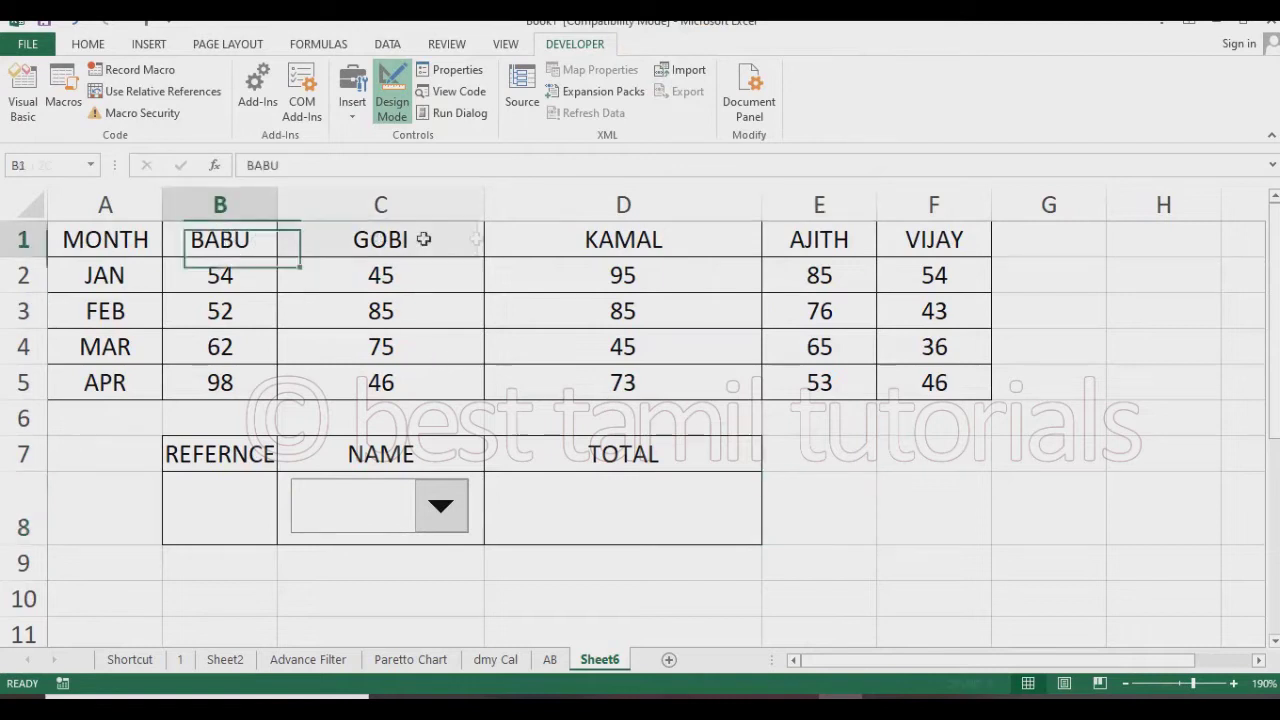
Copy BABU through VIJAY from B1:F1 and paste them transposed into H1:H5.
drag(423, 239, 878, 239)
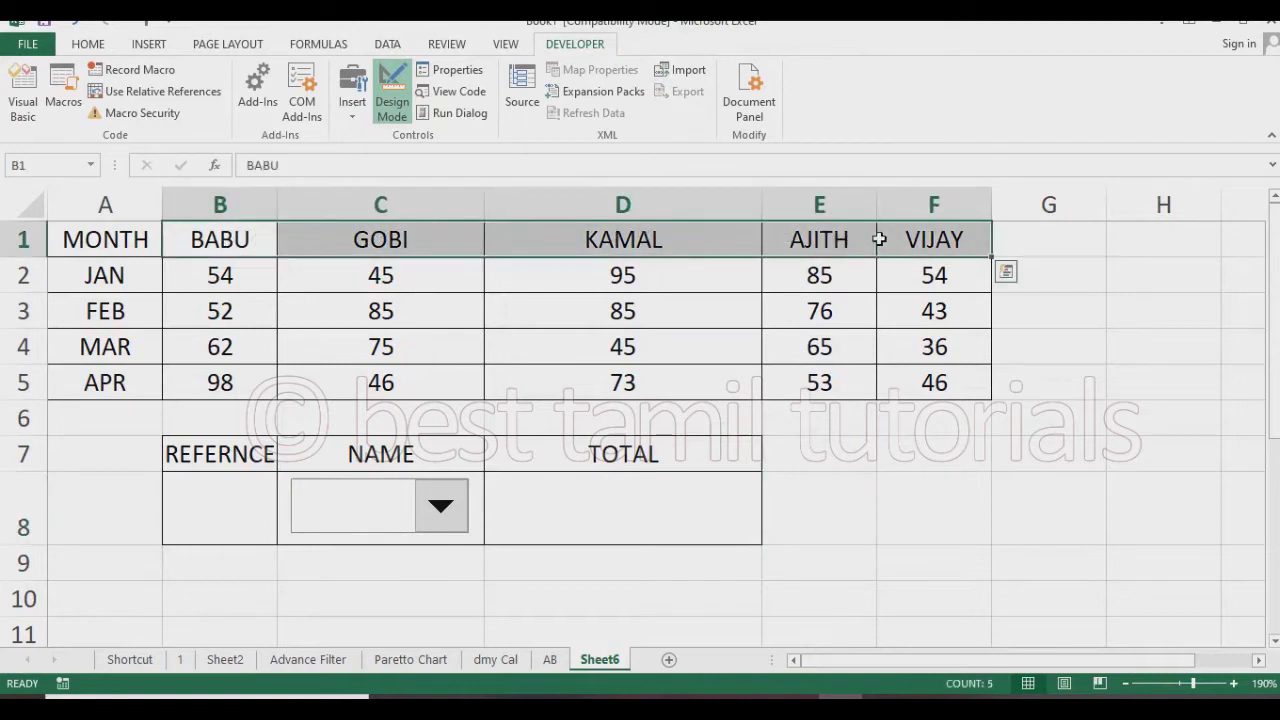
right_click(878, 239)
click(935, 275)
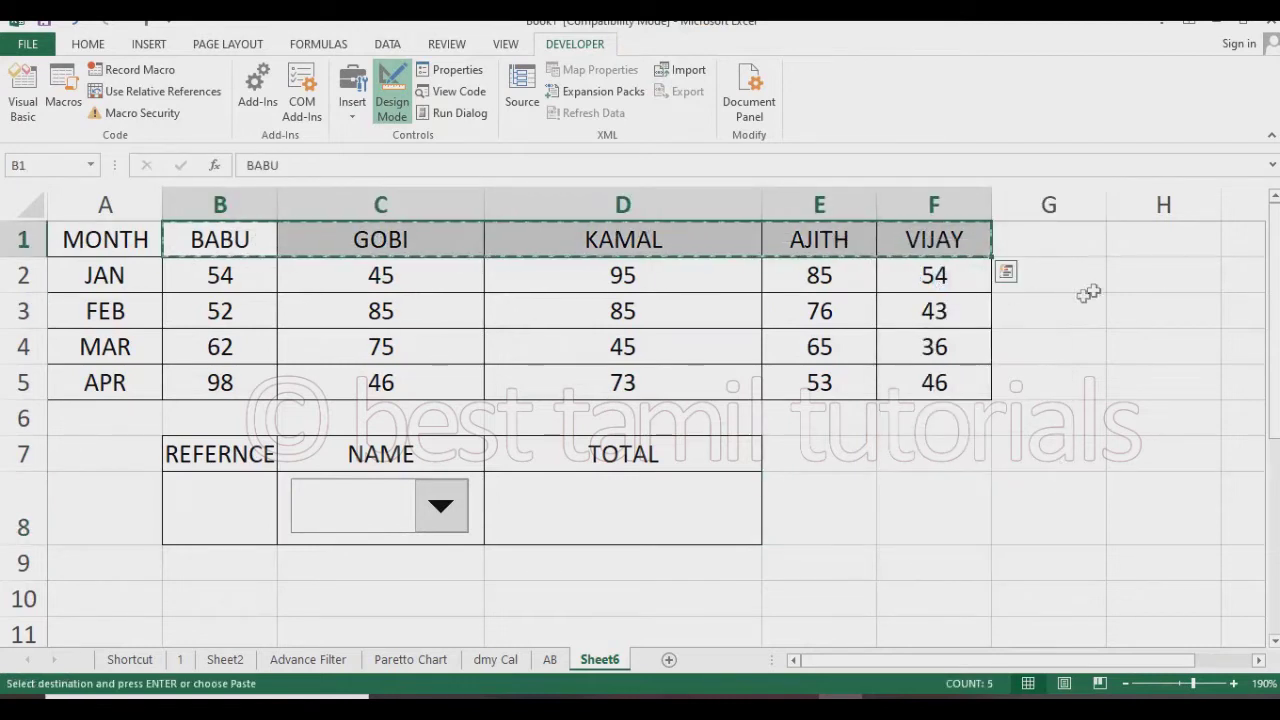
click(1165, 274)
right_click(1170, 243)
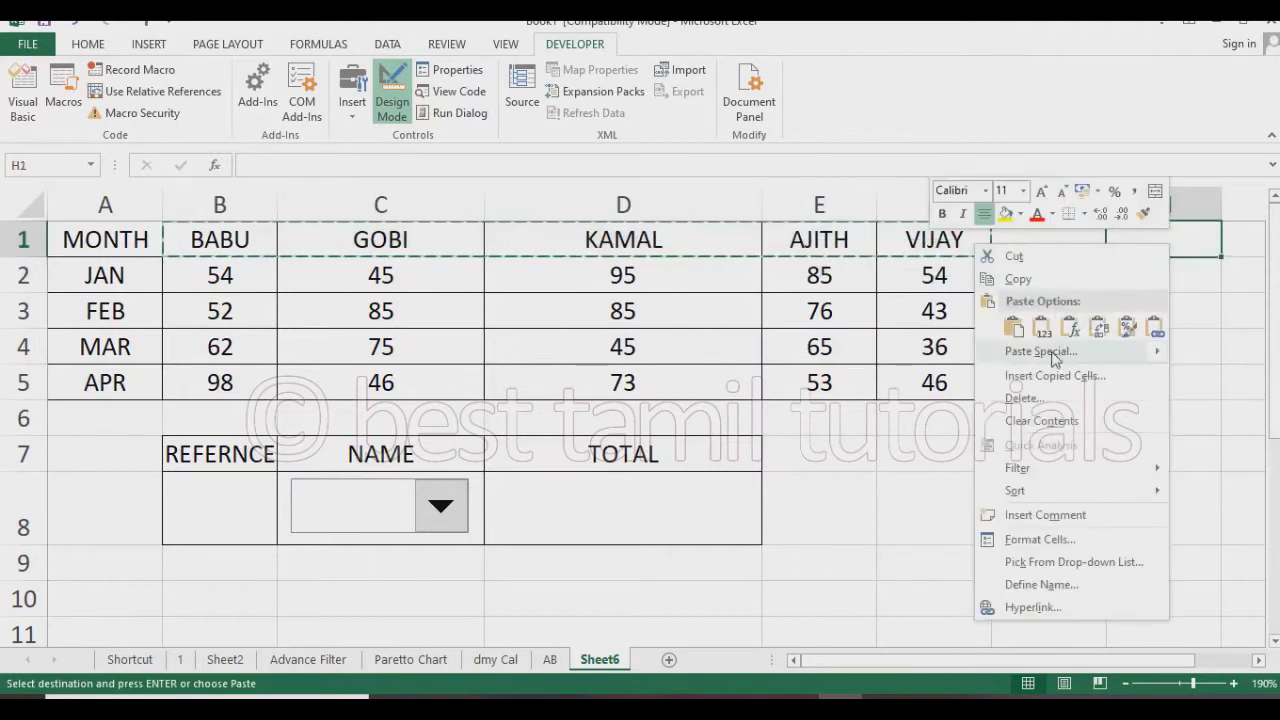
click(1035, 349)
click(1094, 446)
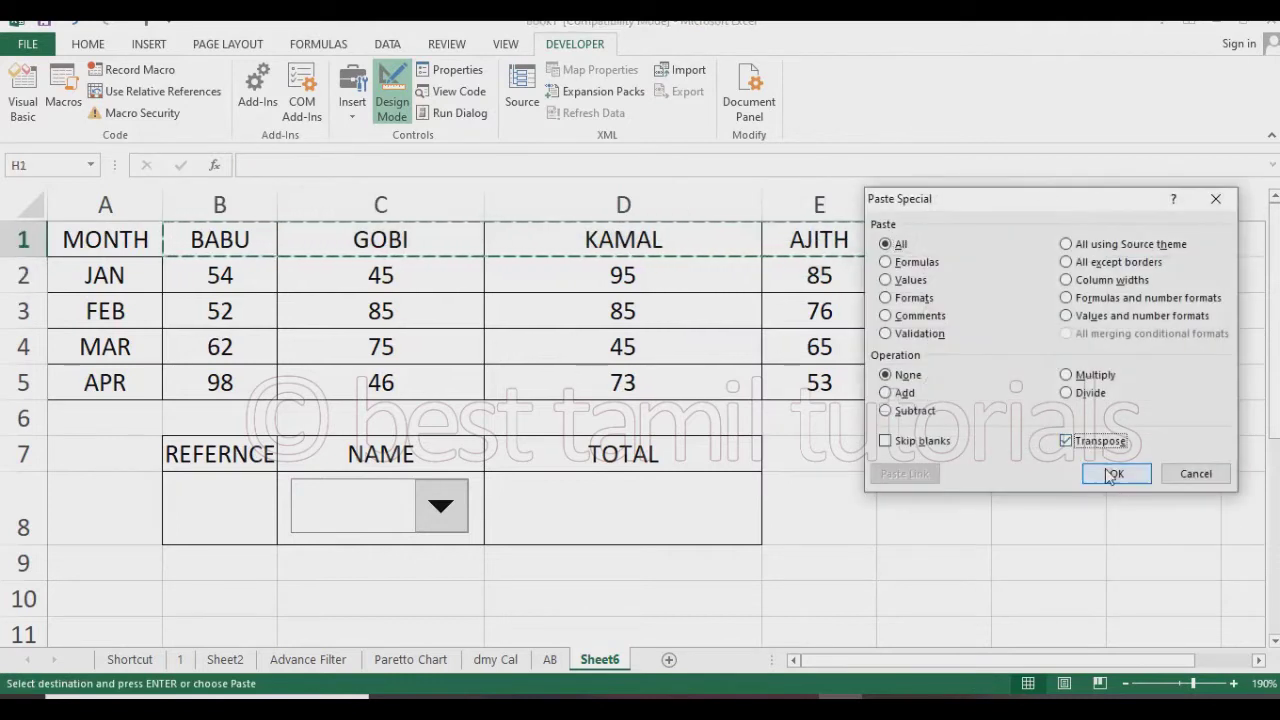
click(1112, 474)
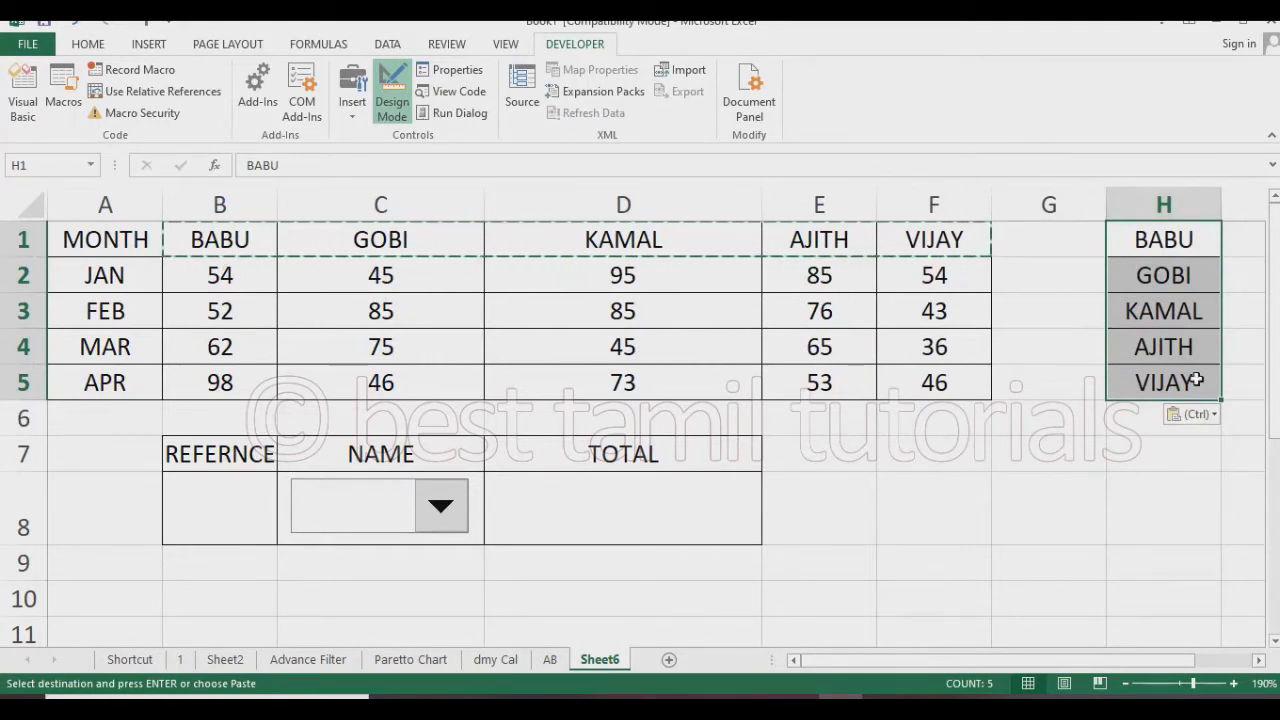
click(1041, 395)
key(Down)
key(Down)
key(Down)
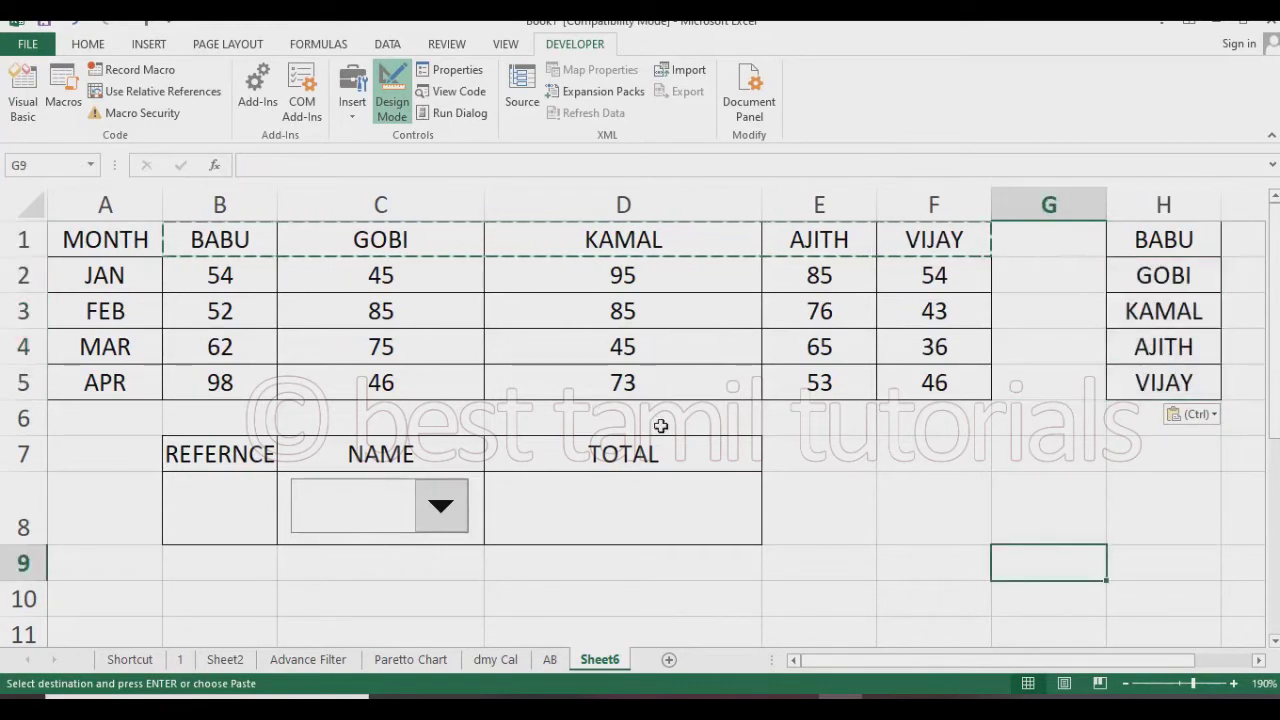
Open Format Control for the C8 combo box and set its input range to $H$1:$H$5.
click(660, 426)
click(371, 507)
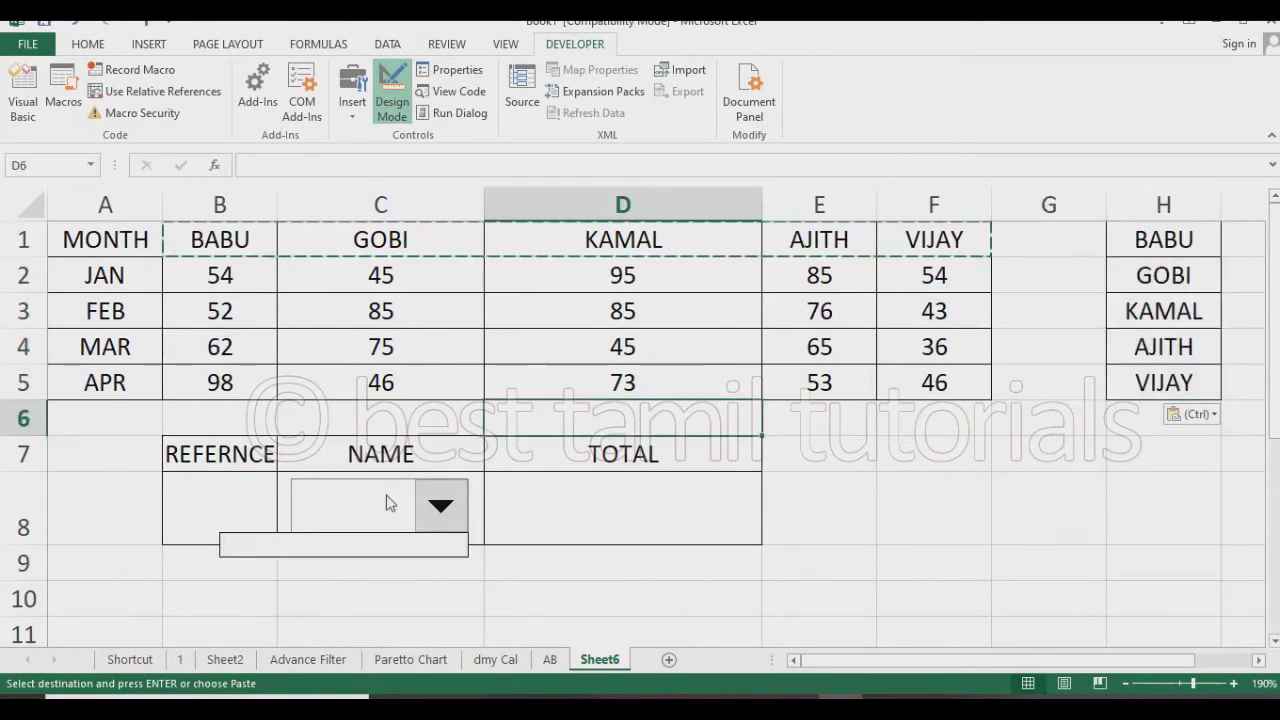
click(389, 503)
drag(443, 506, 467, 516)
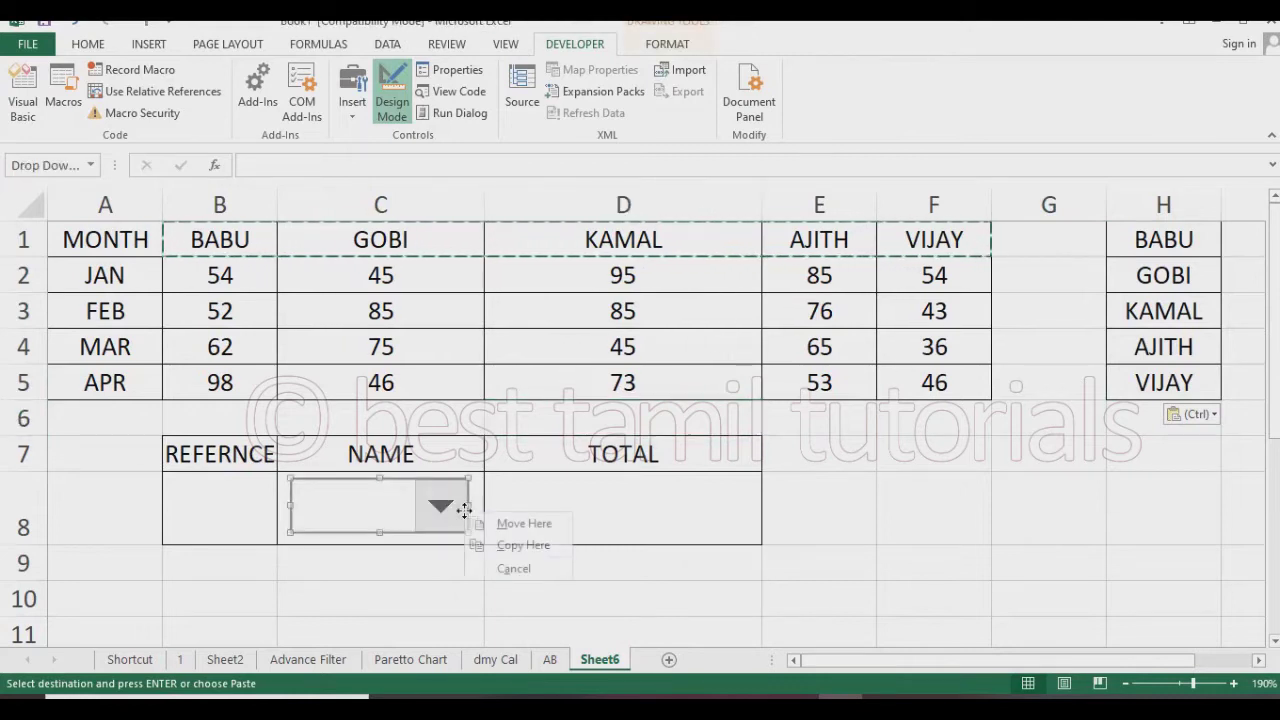
key(Escape)
right_click(443, 510)
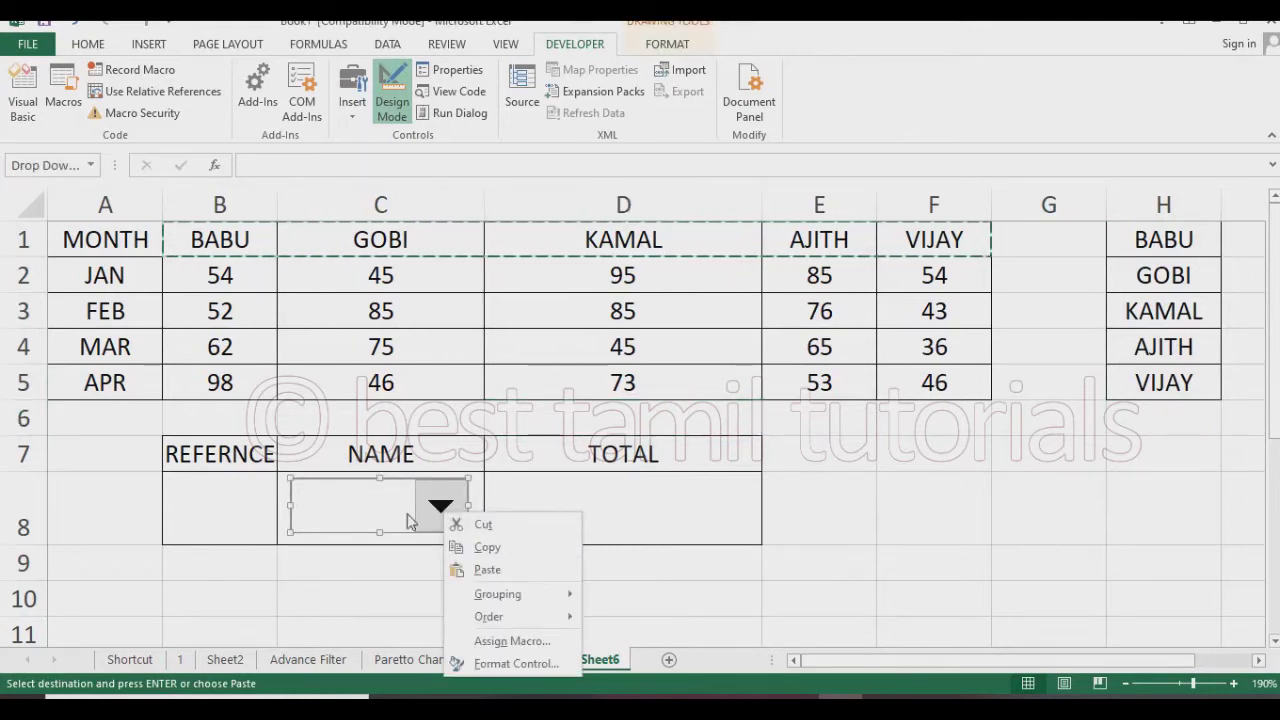
click(480, 663)
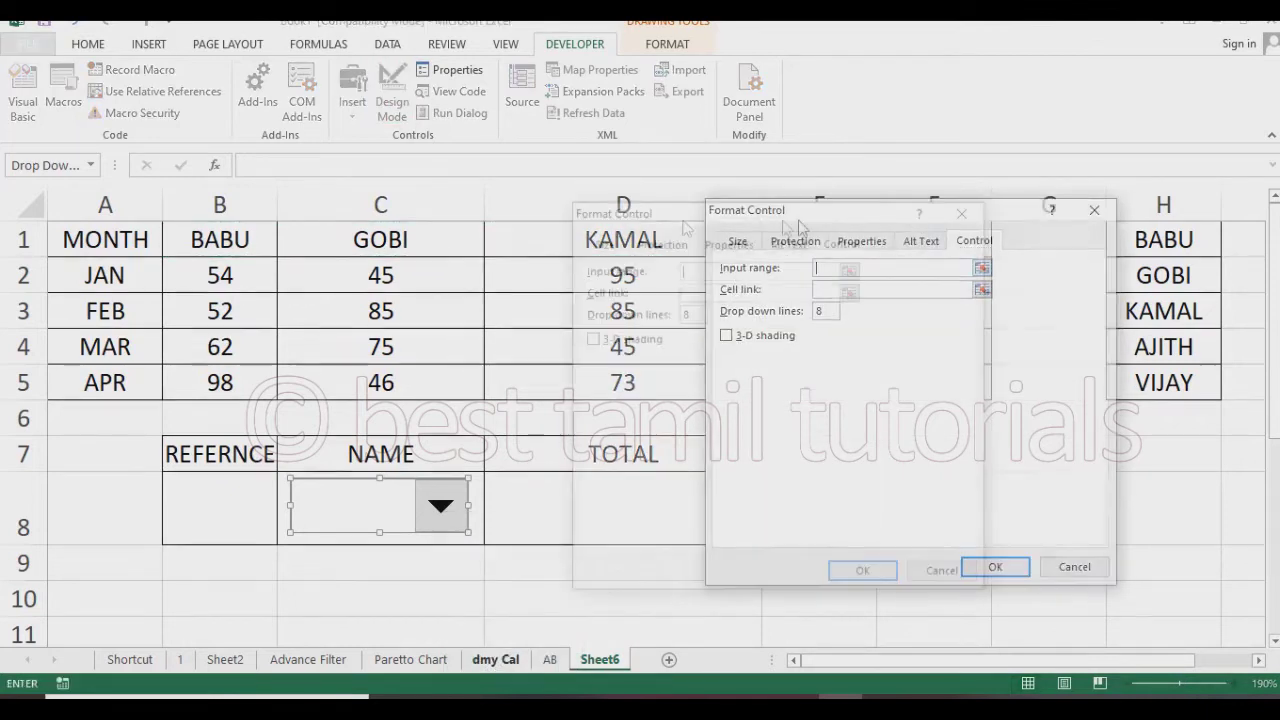
drag(905, 210, 563, 215)
click(640, 273)
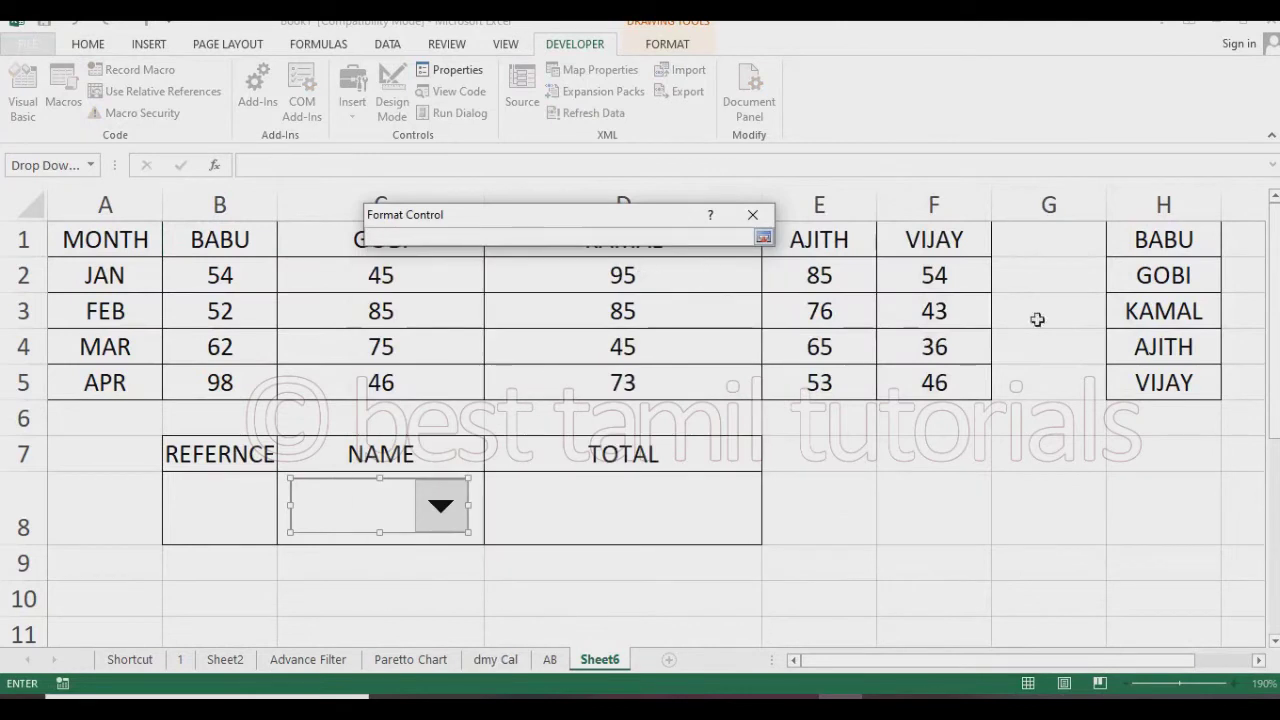
drag(1163, 240, 1166, 381)
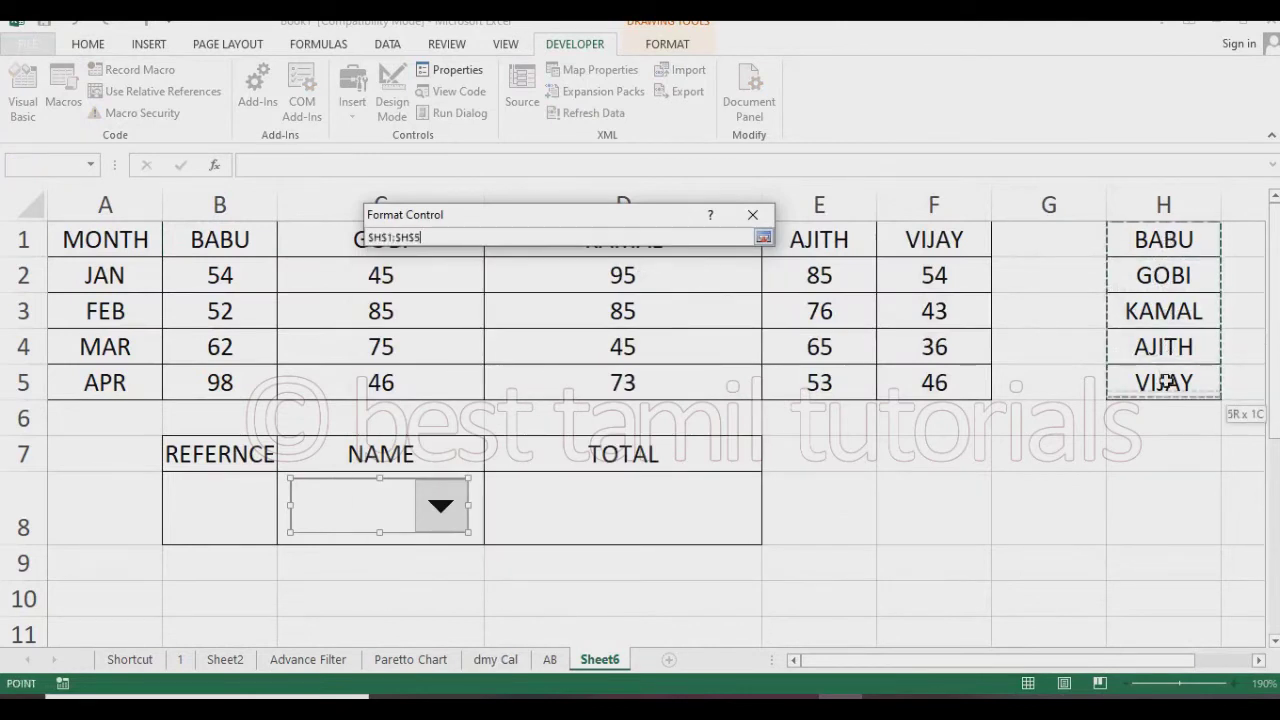
click(763, 237)
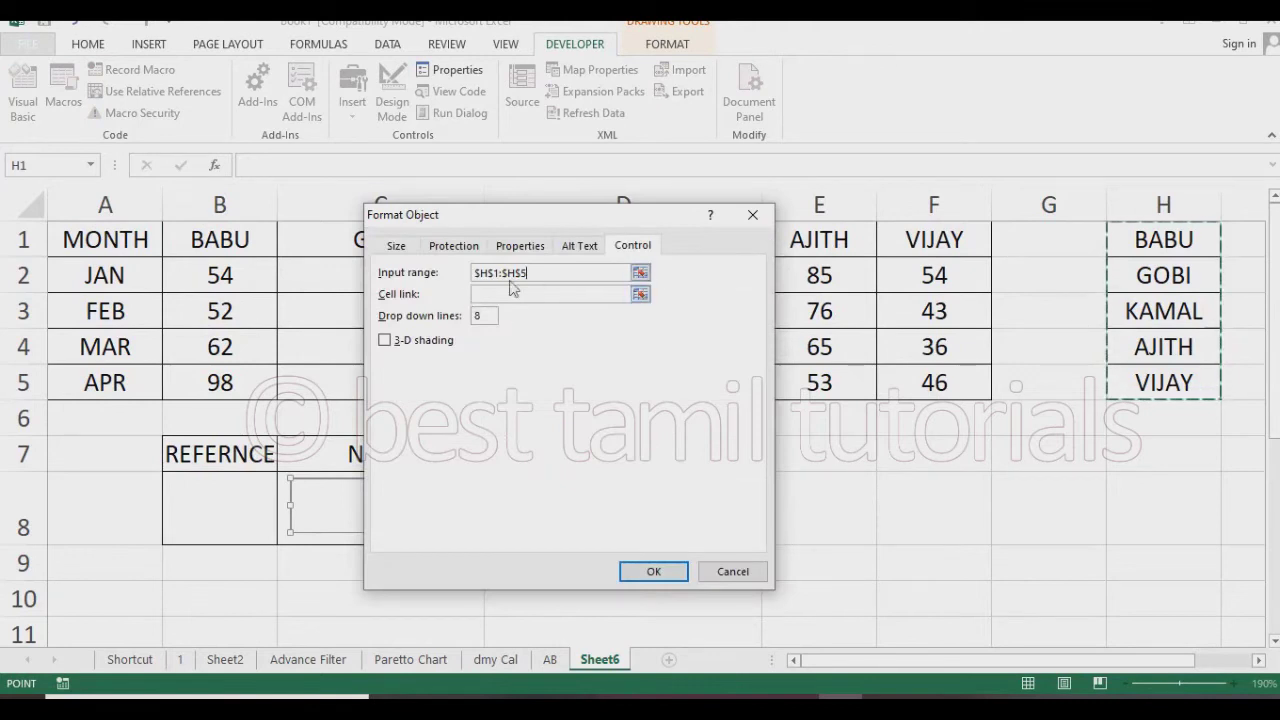
Link the combo box to cell $B$8, set 5 drop-down lines, and apply.
click(550, 293)
click(639, 294)
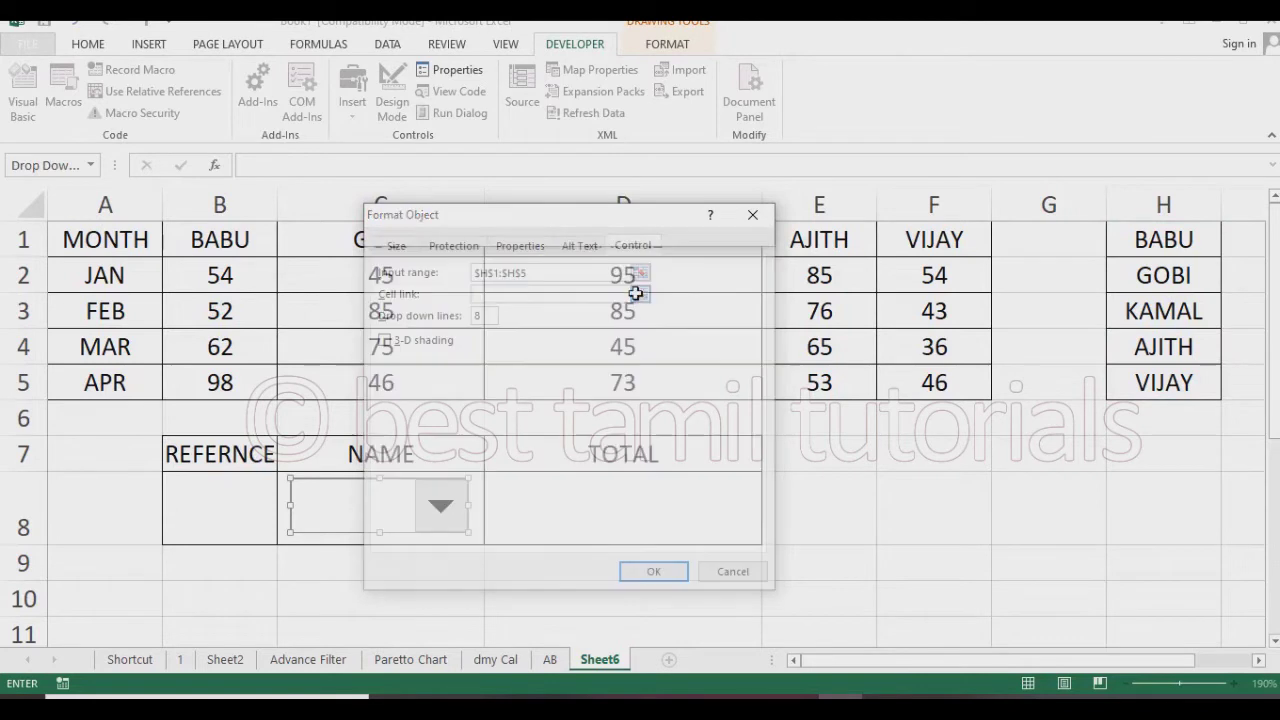
click(227, 503)
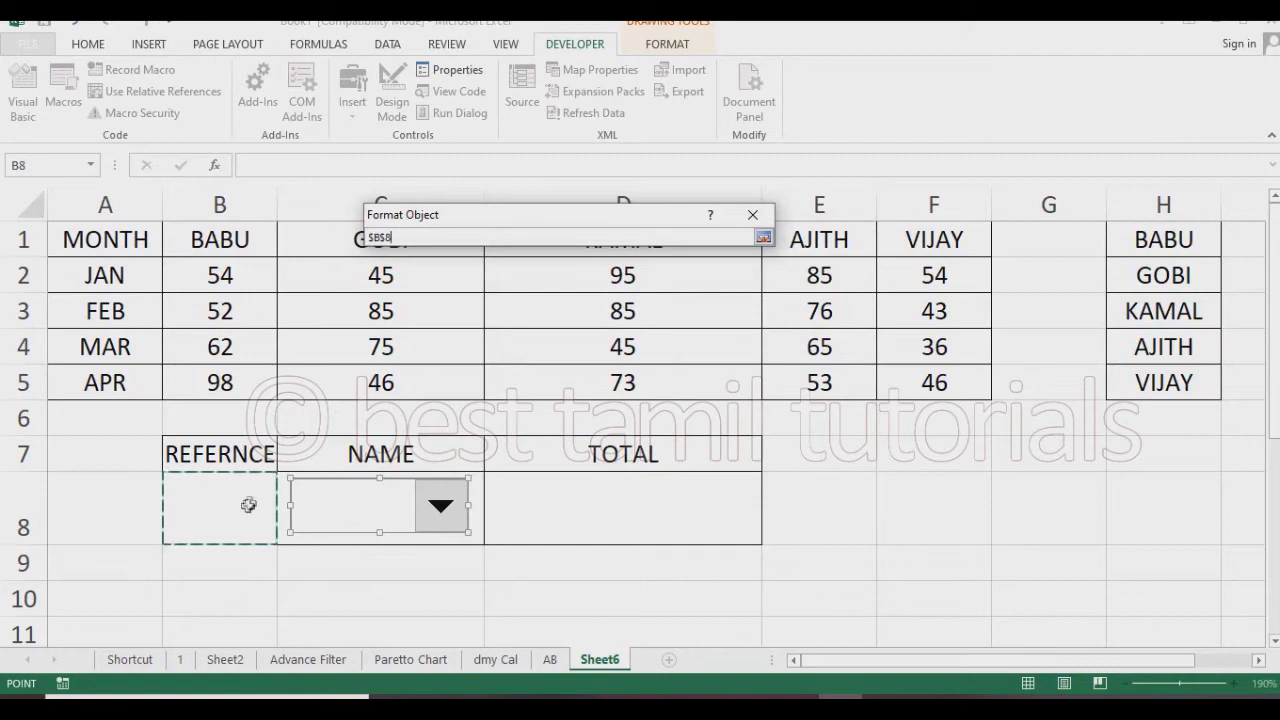
click(763, 238)
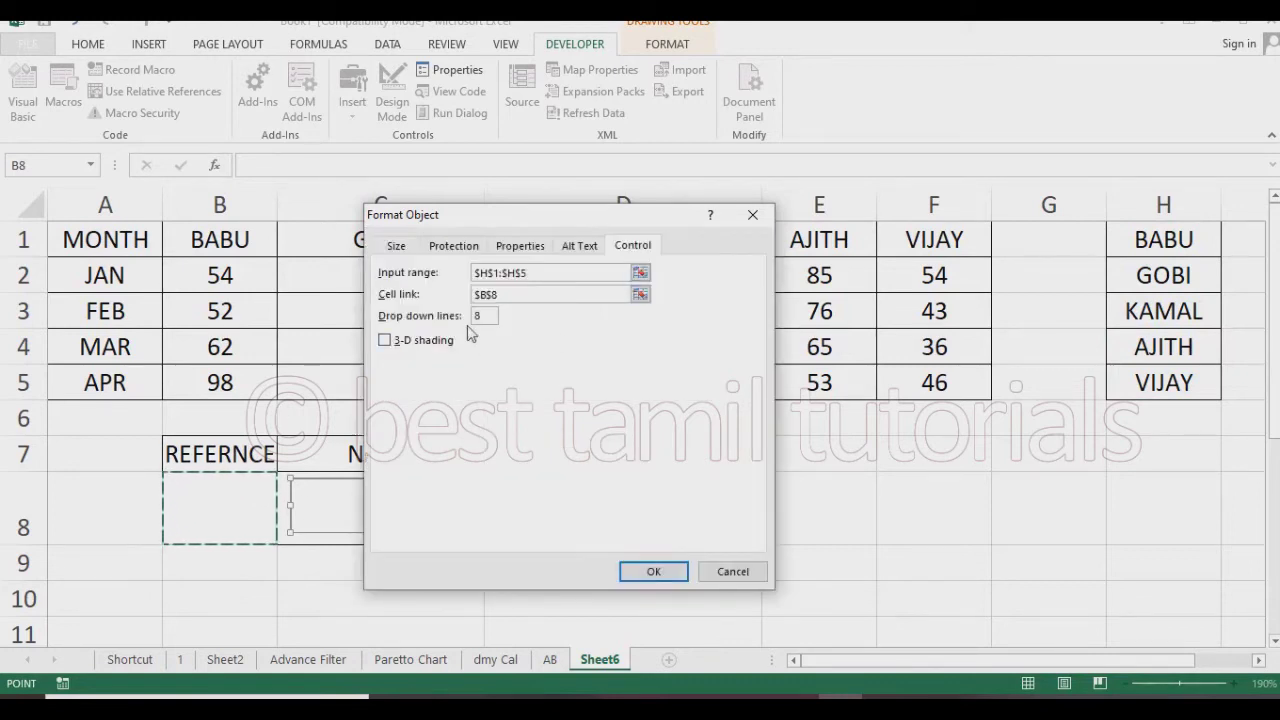
key(Tab)
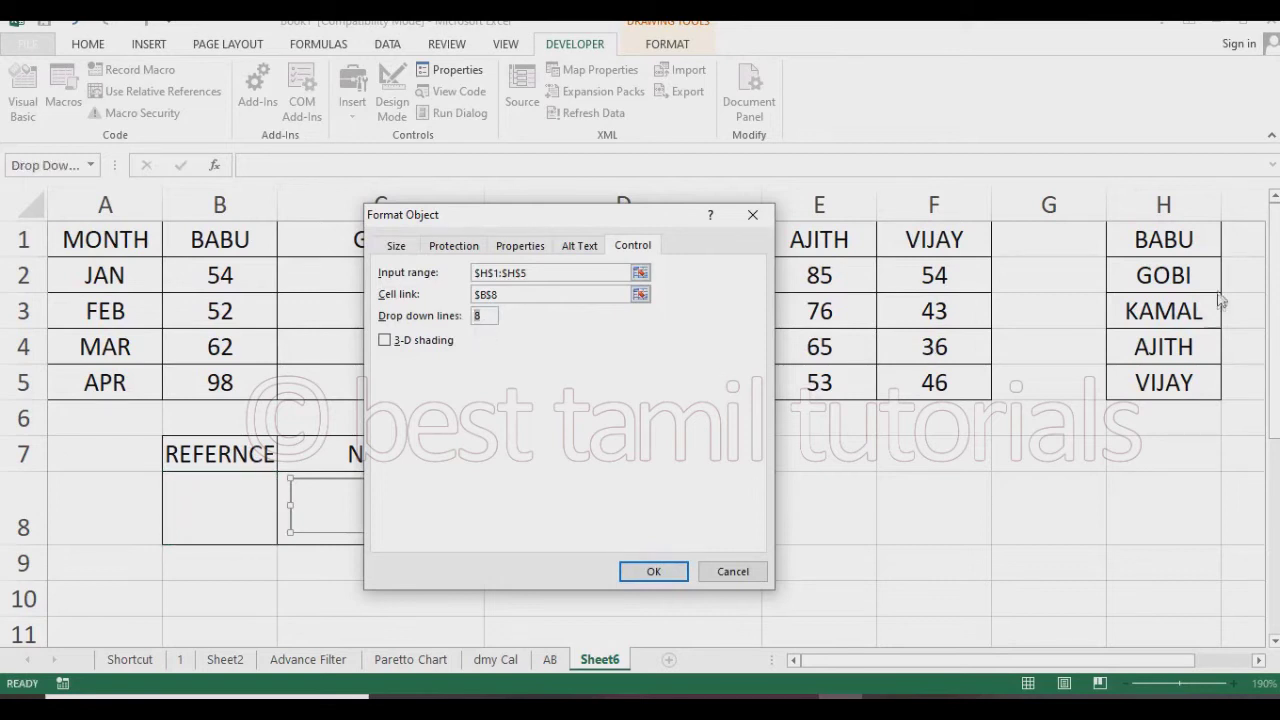
text(5)
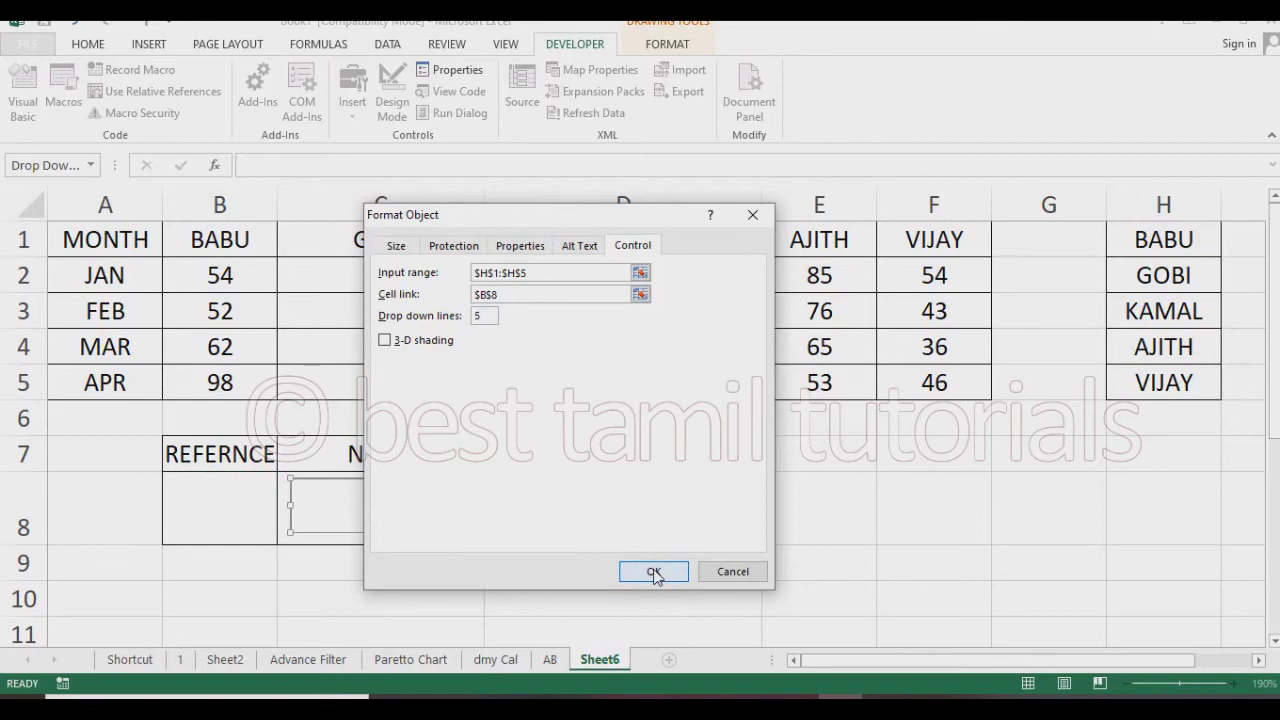
click(655, 573)
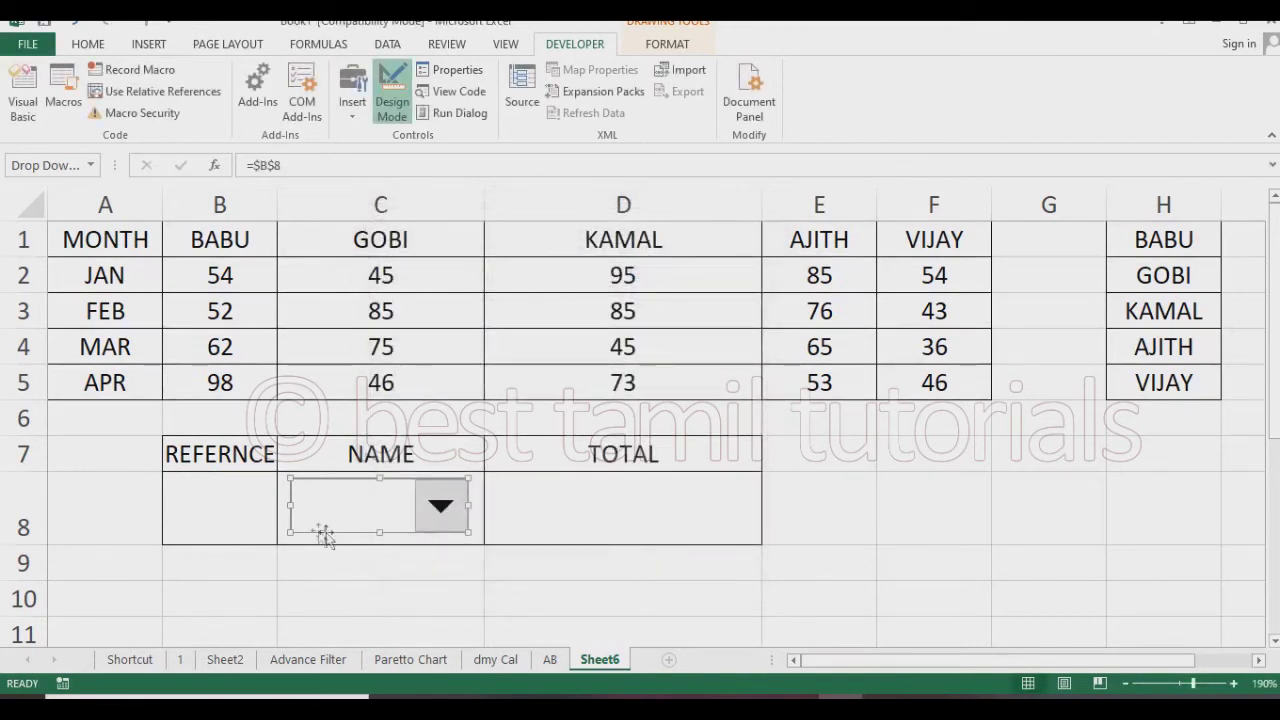
In D8, start =SUM(CHOOSE( with index B8 and BABU's range B2:B5.
click(642, 523)
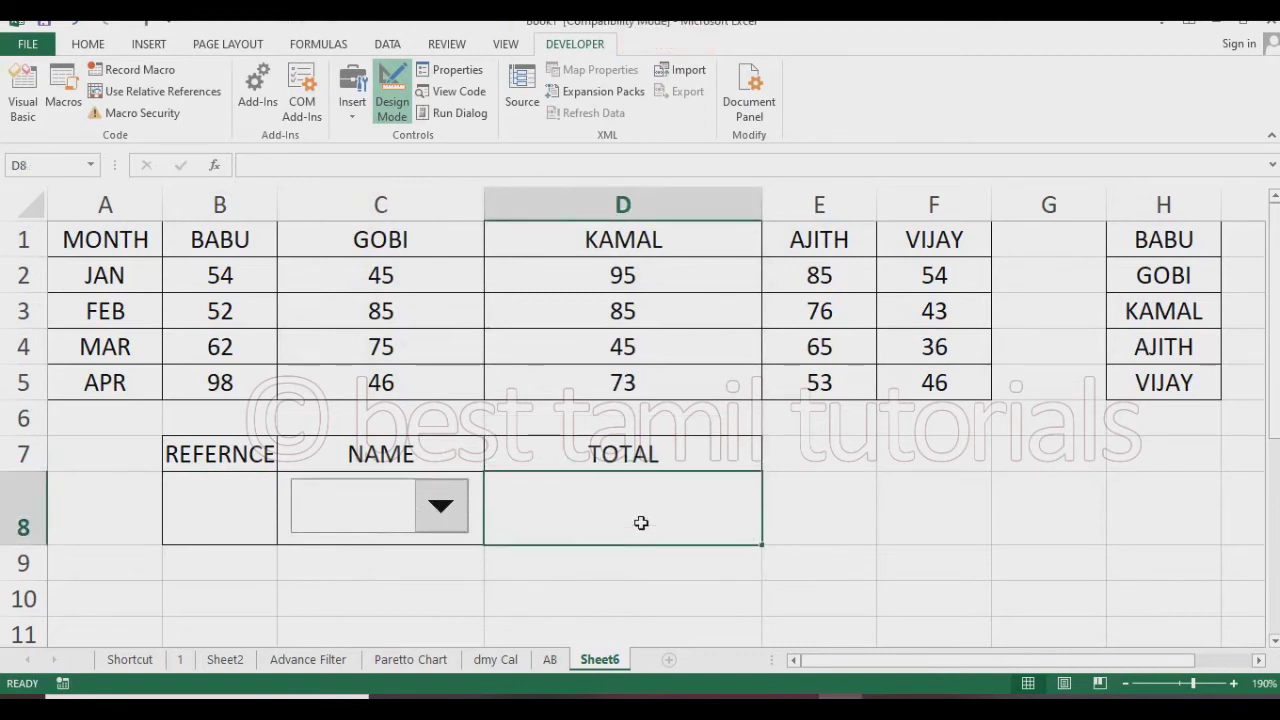
text(=SUM)
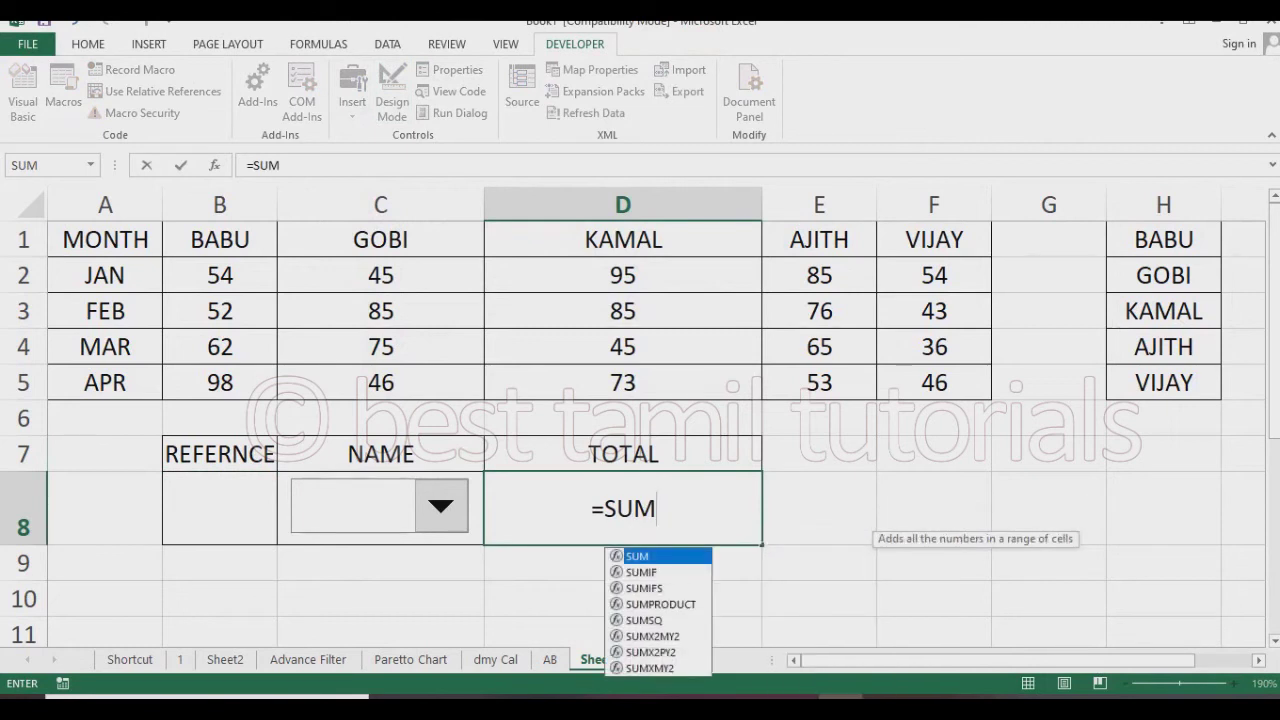
text(()
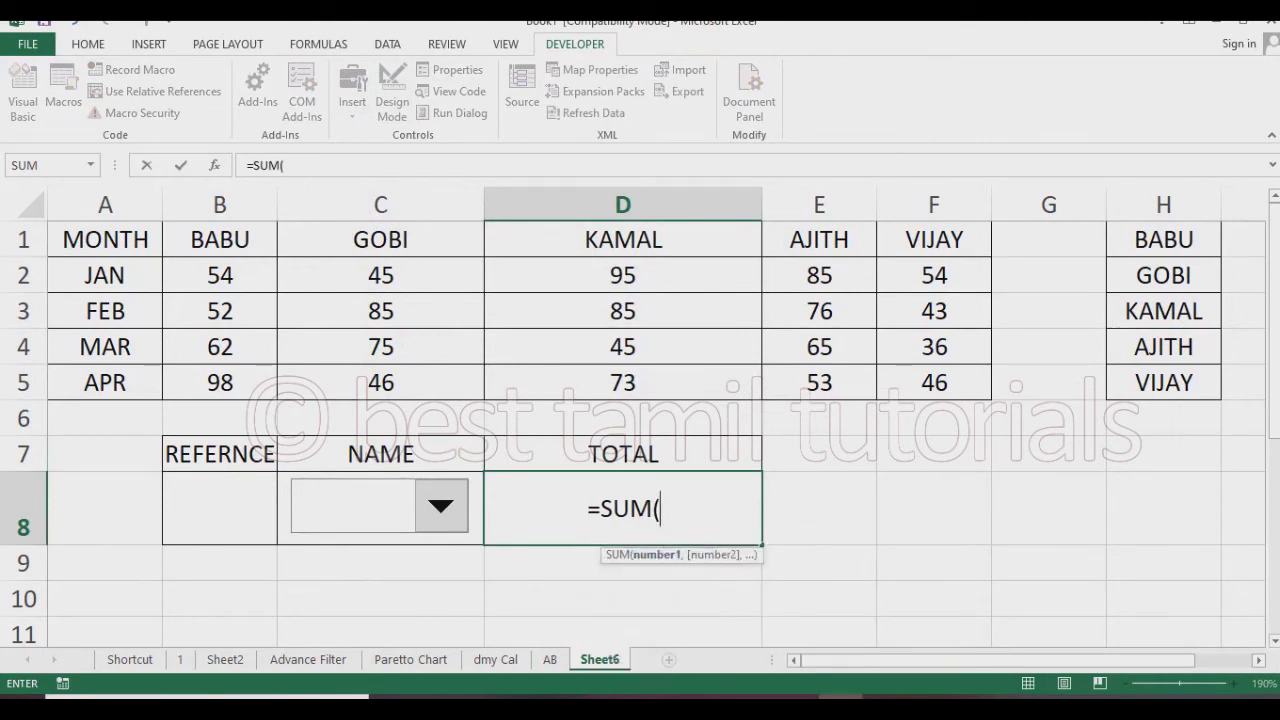
text(C)
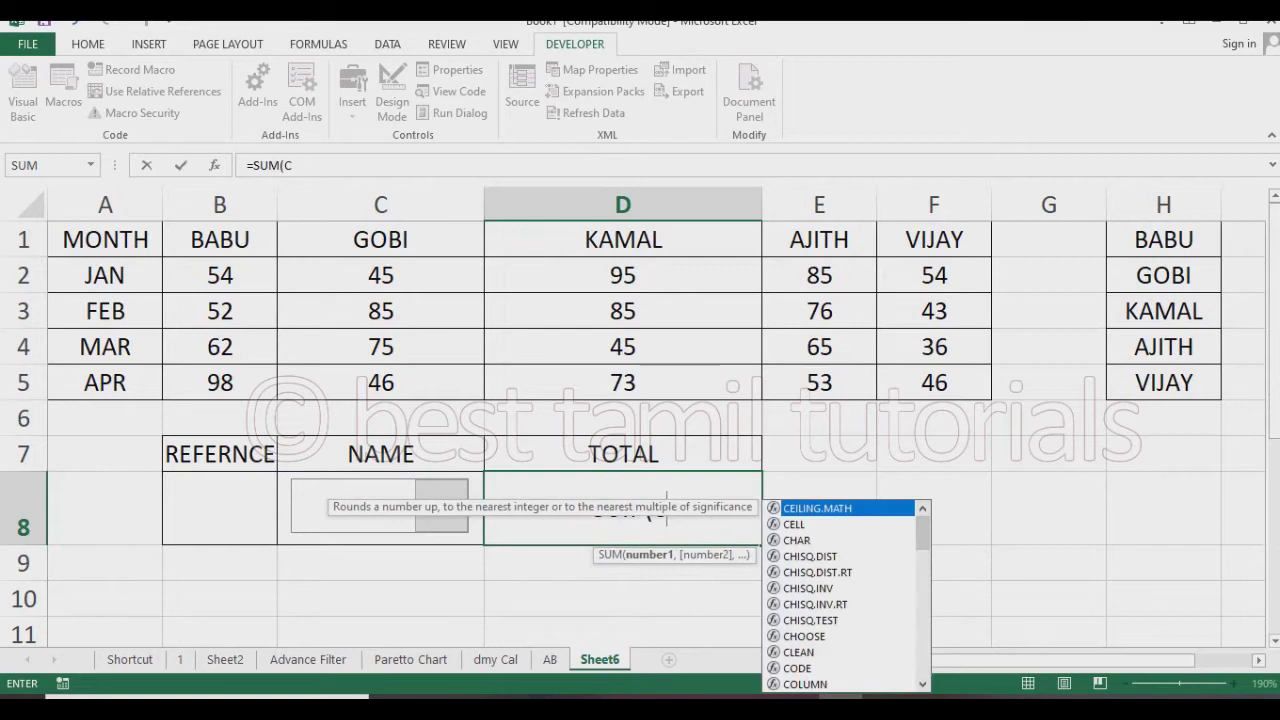
text(H)
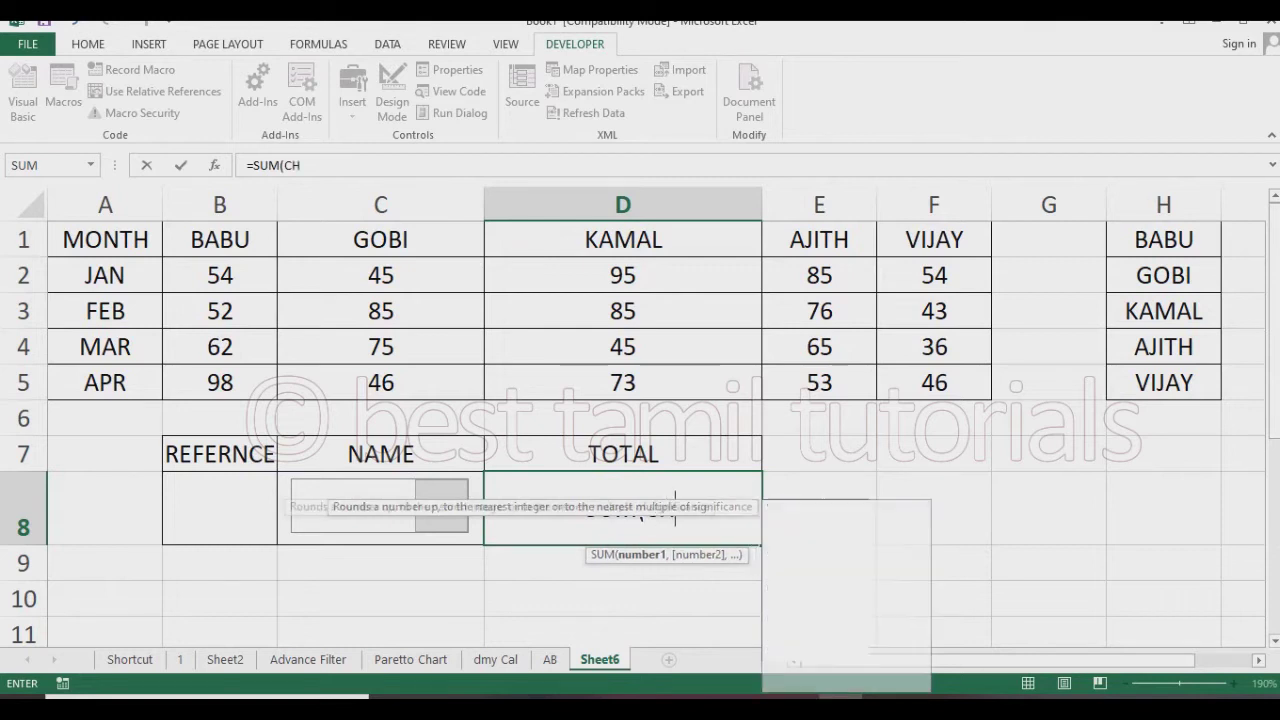
text(OOSE)
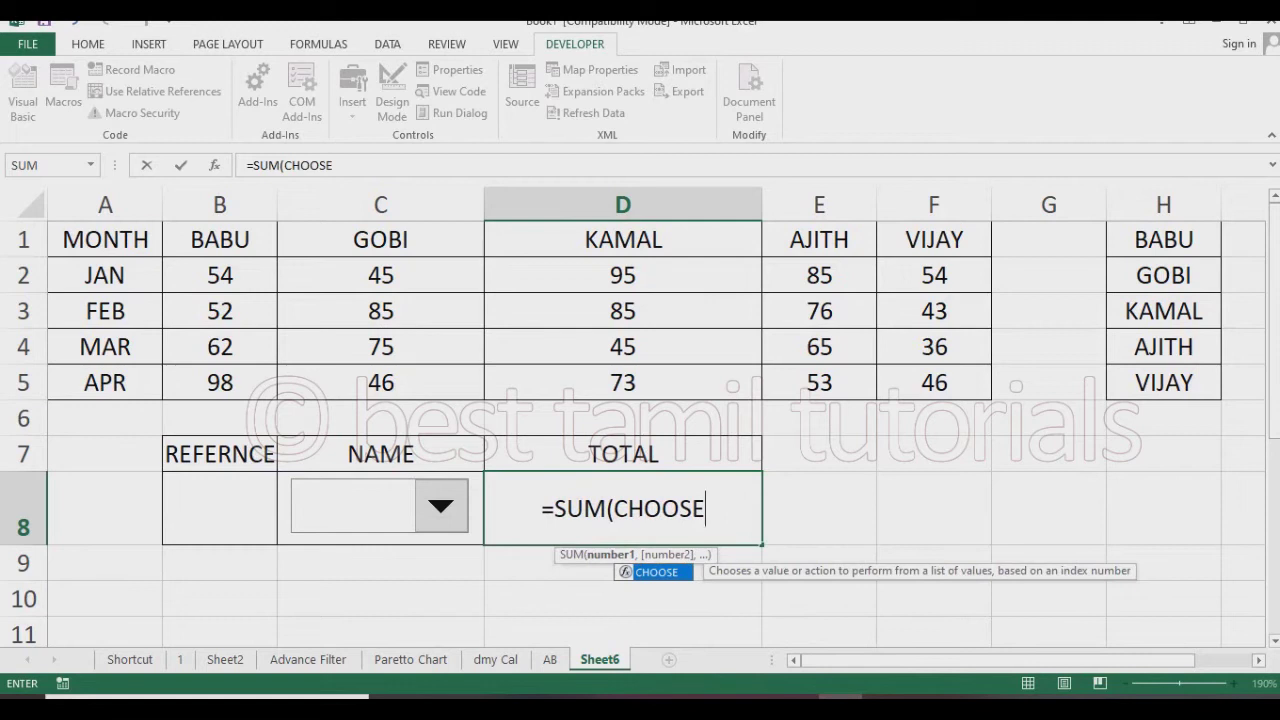
text(()
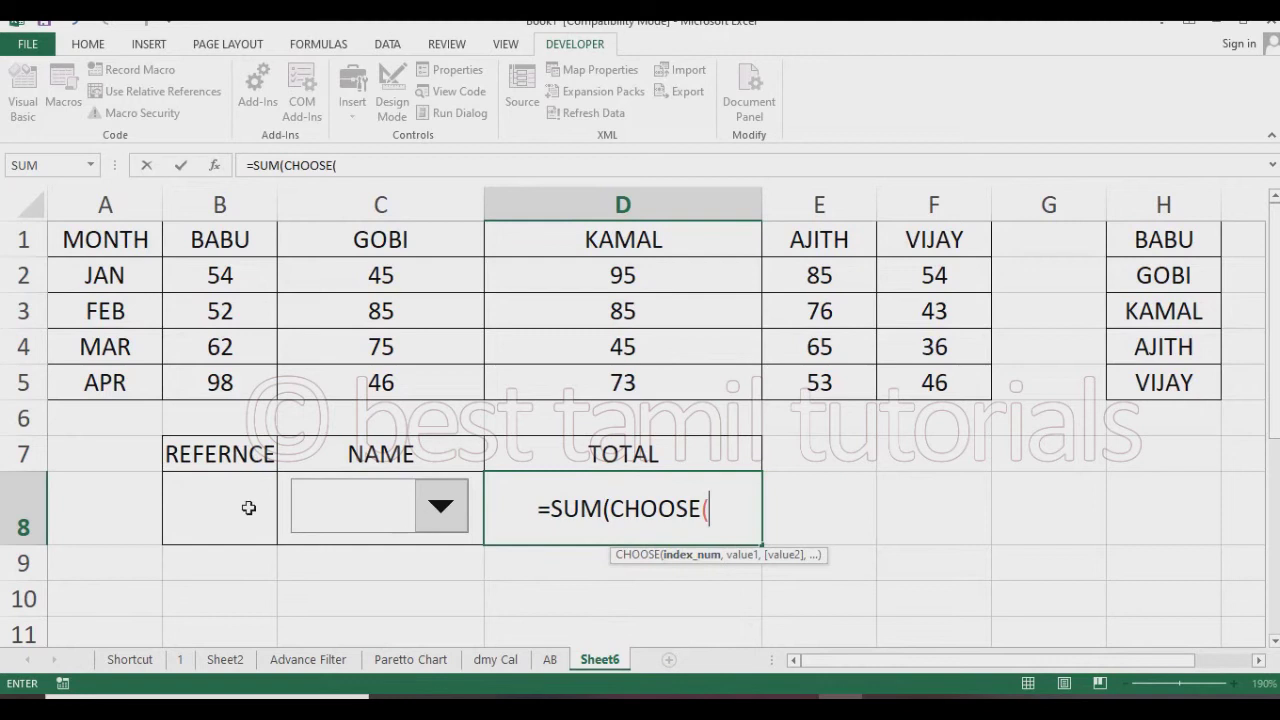
click(222, 506)
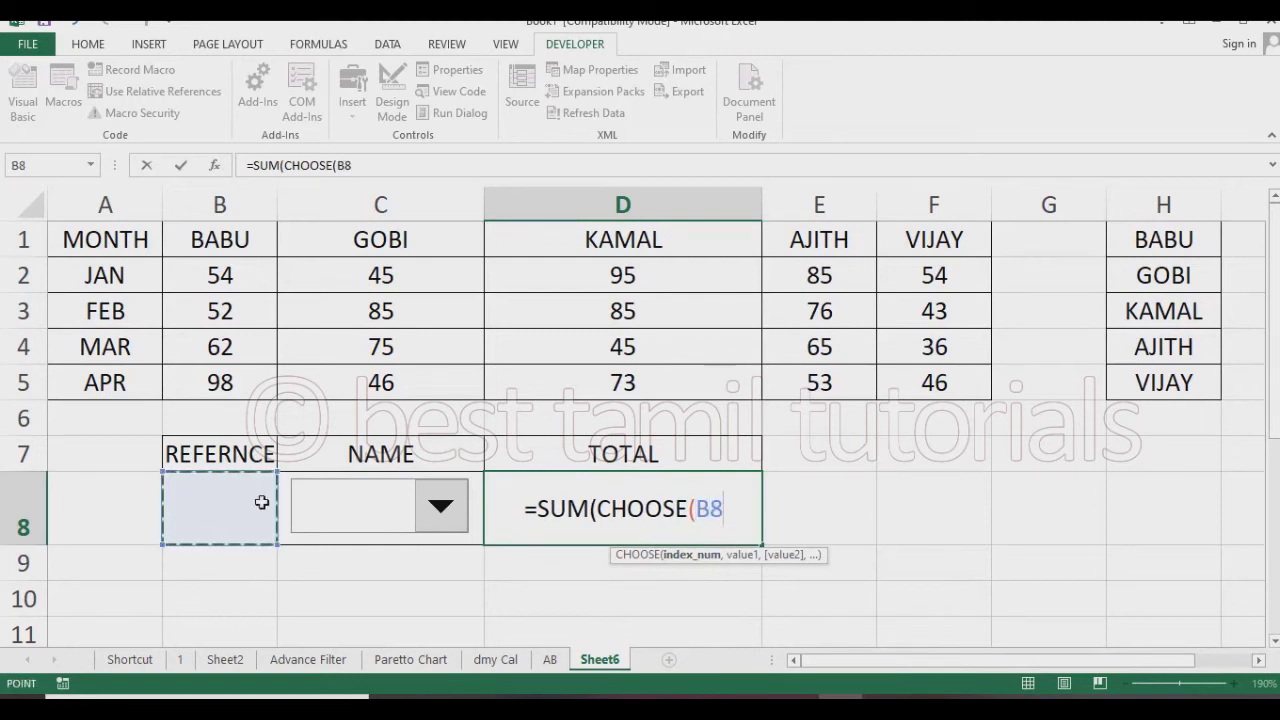
text(,)
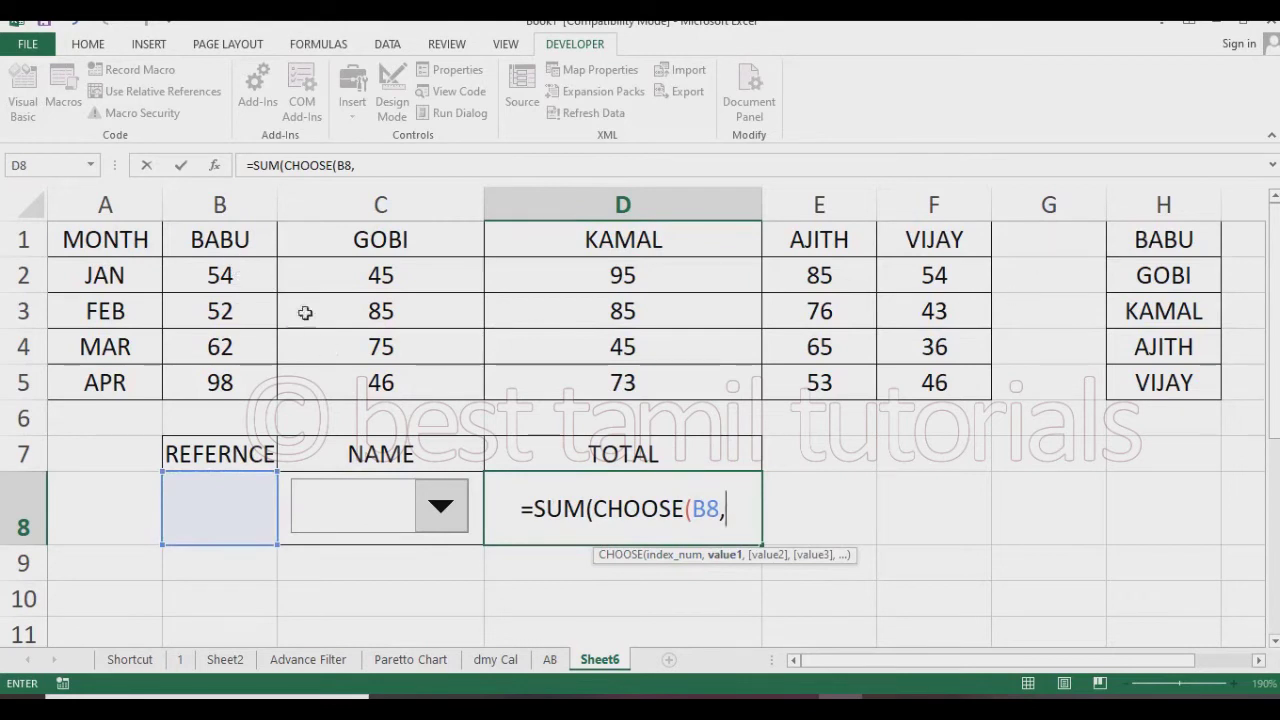
drag(217, 281, 239, 381)
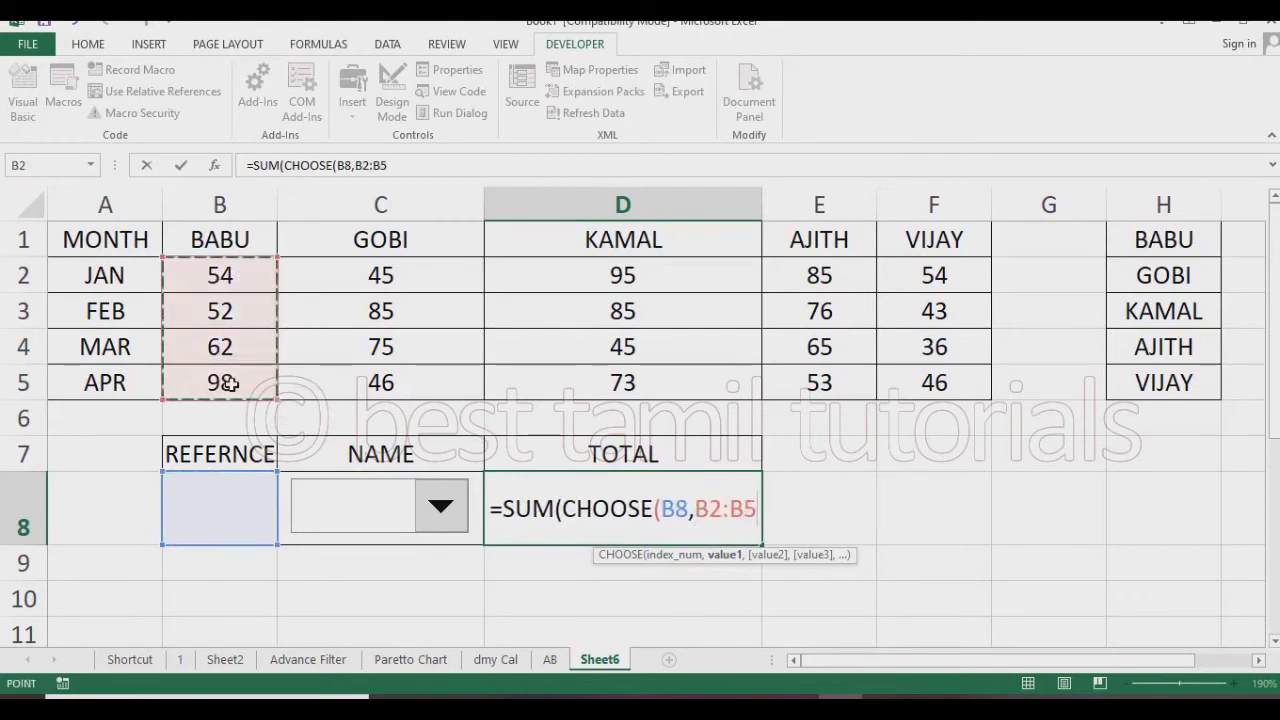
text(,)
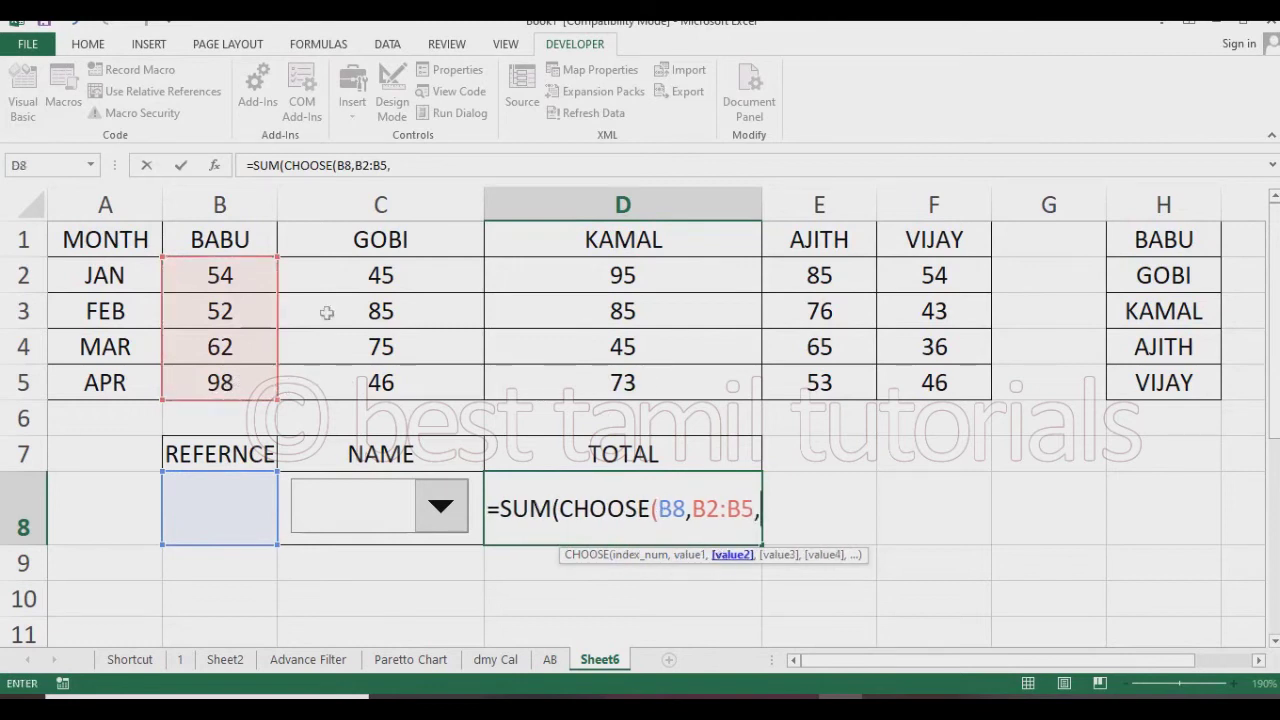
Add ranges C2:C5, D2:D5, E2:E5 and F2:F5, close the brackets, and enter the formula.
drag(378, 275, 375, 380)
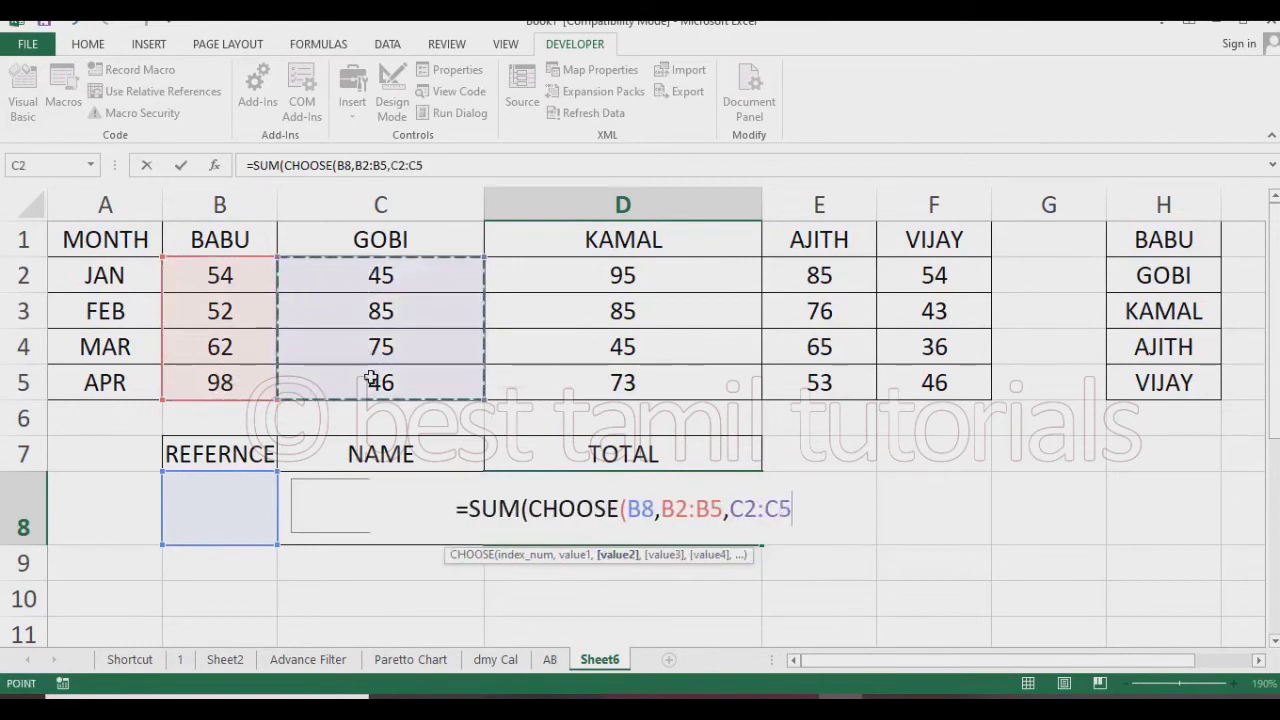
text(,)
drag(571, 277, 590, 388)
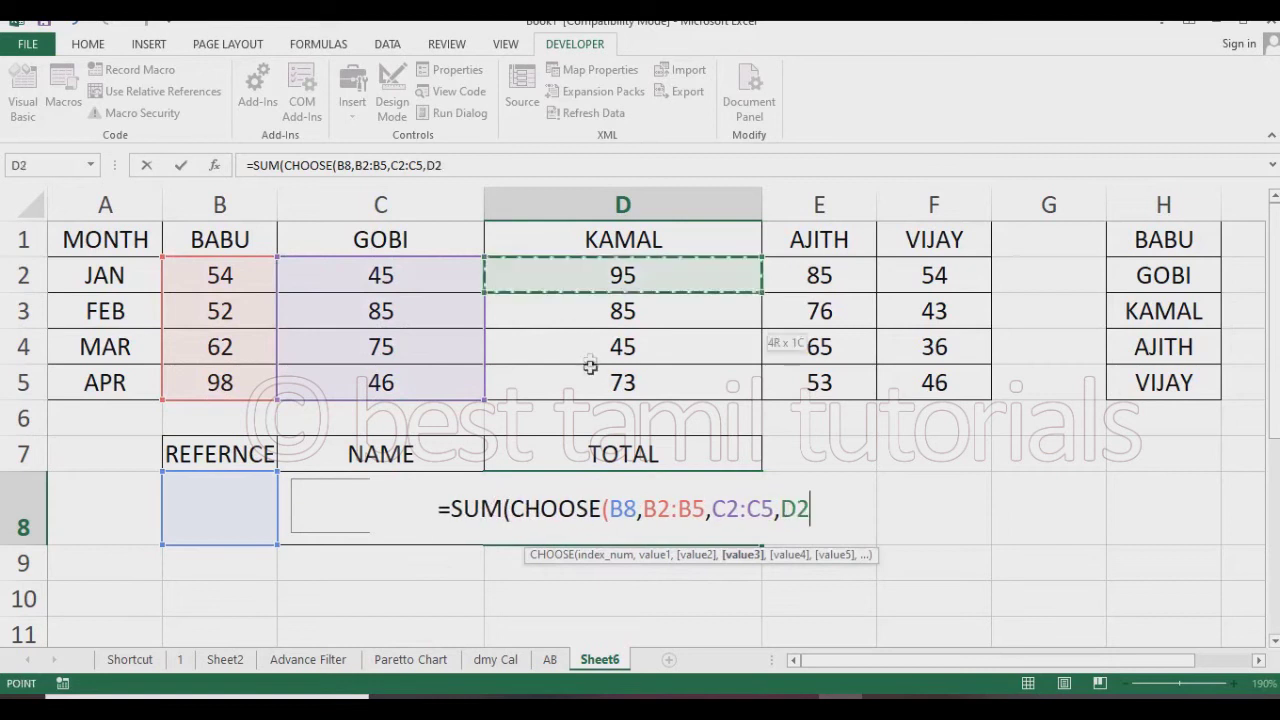
text(:D5,)
drag(818, 275, 816, 388)
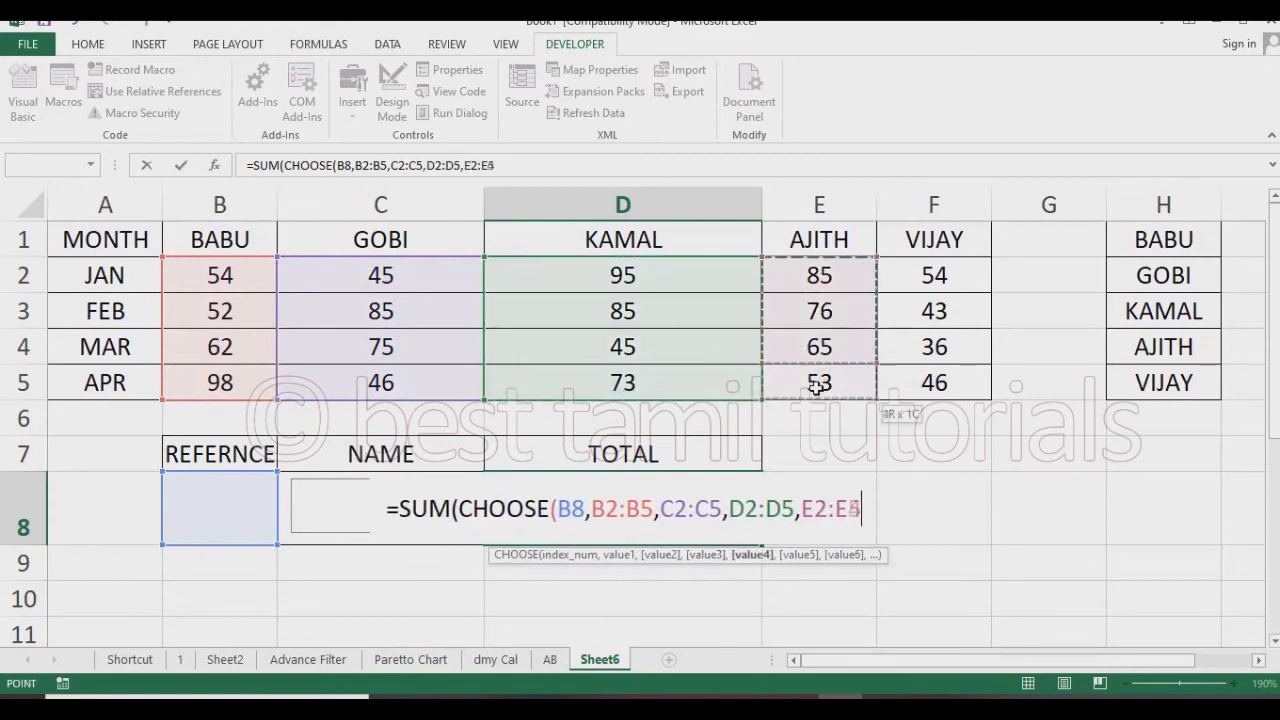
text(,)
drag(930, 278, 935, 388)
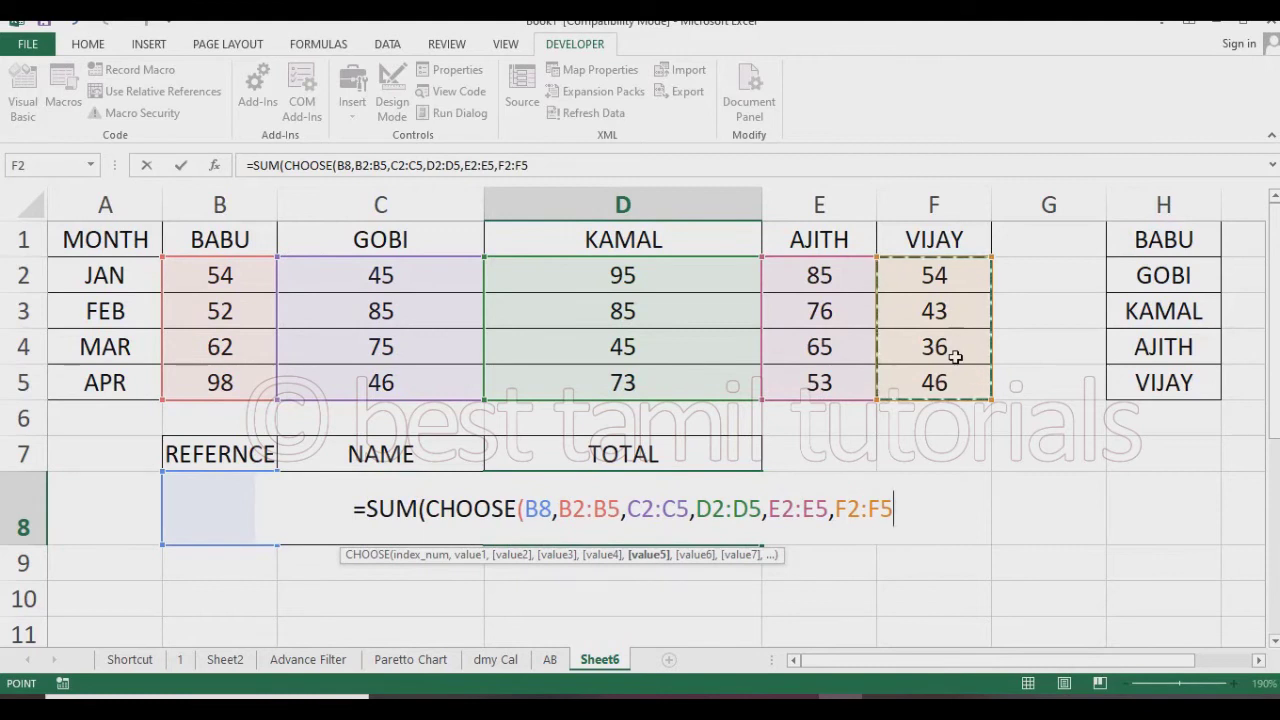
text()))
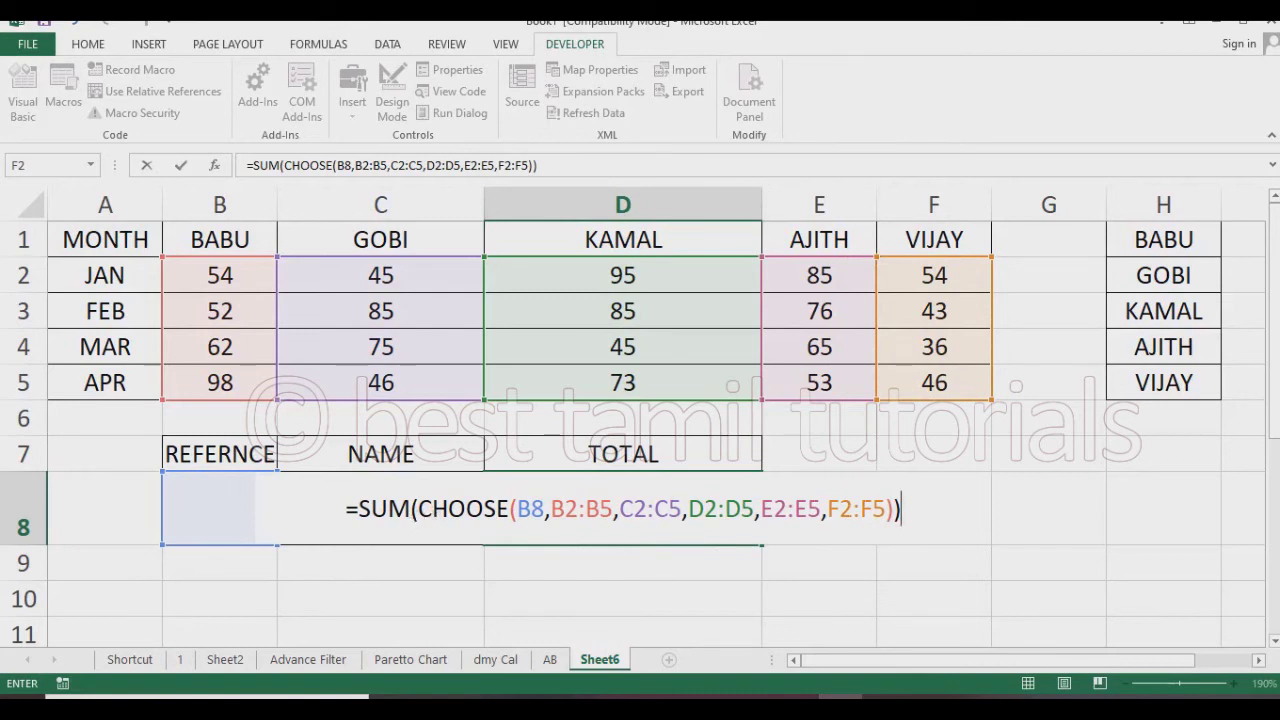
key(Return)
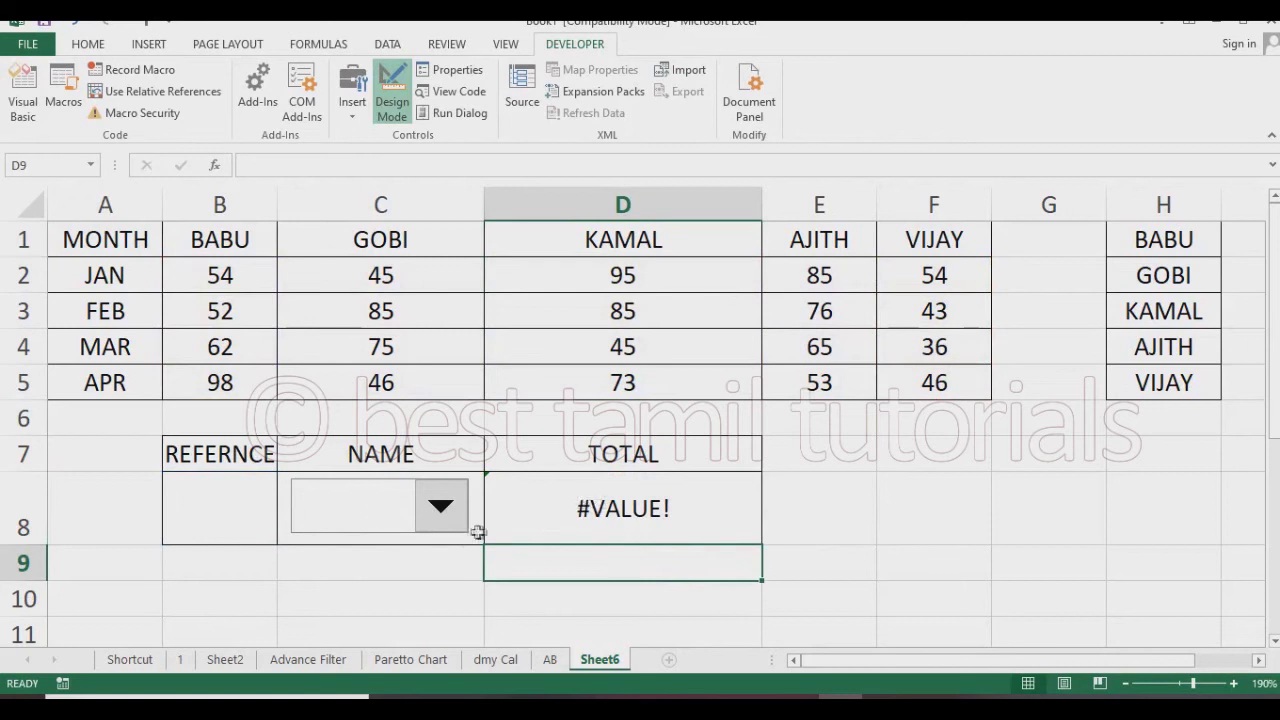
Pick BABU, GOBI, KAMAL, AJITH and VIJAY in the C8 drop-down, checking B8 and D8.
click(444, 526)
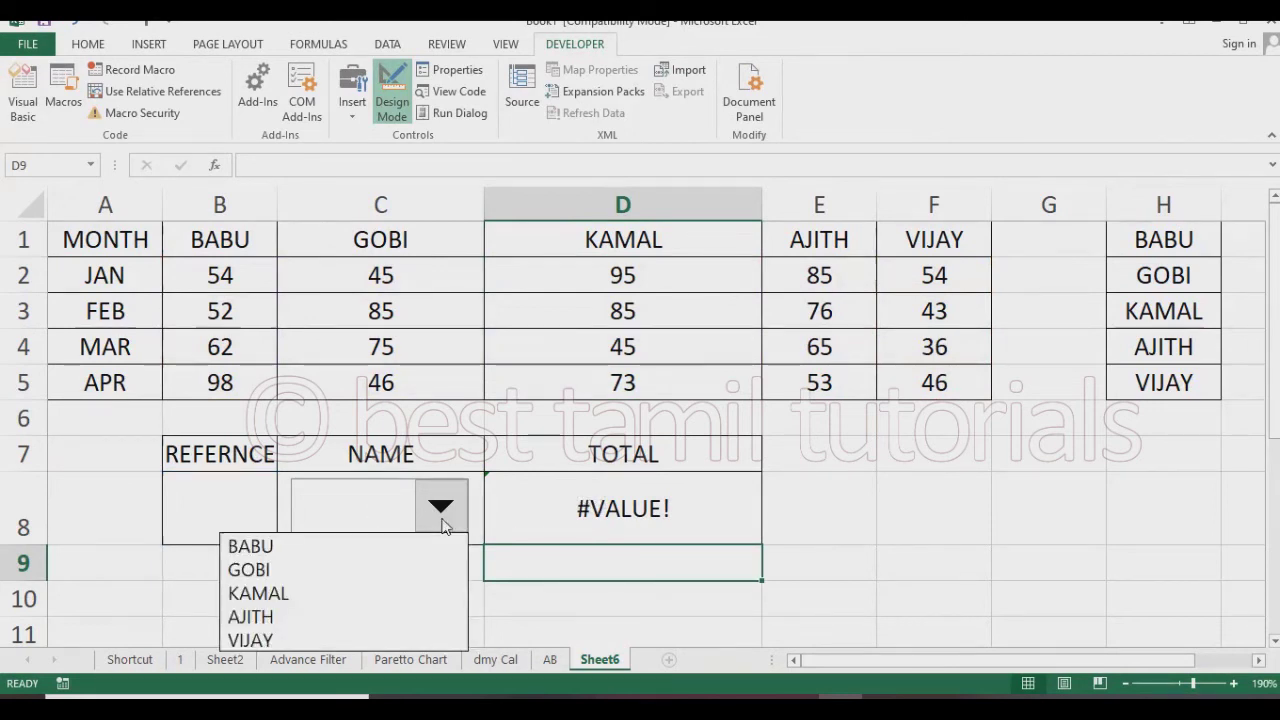
click(400, 546)
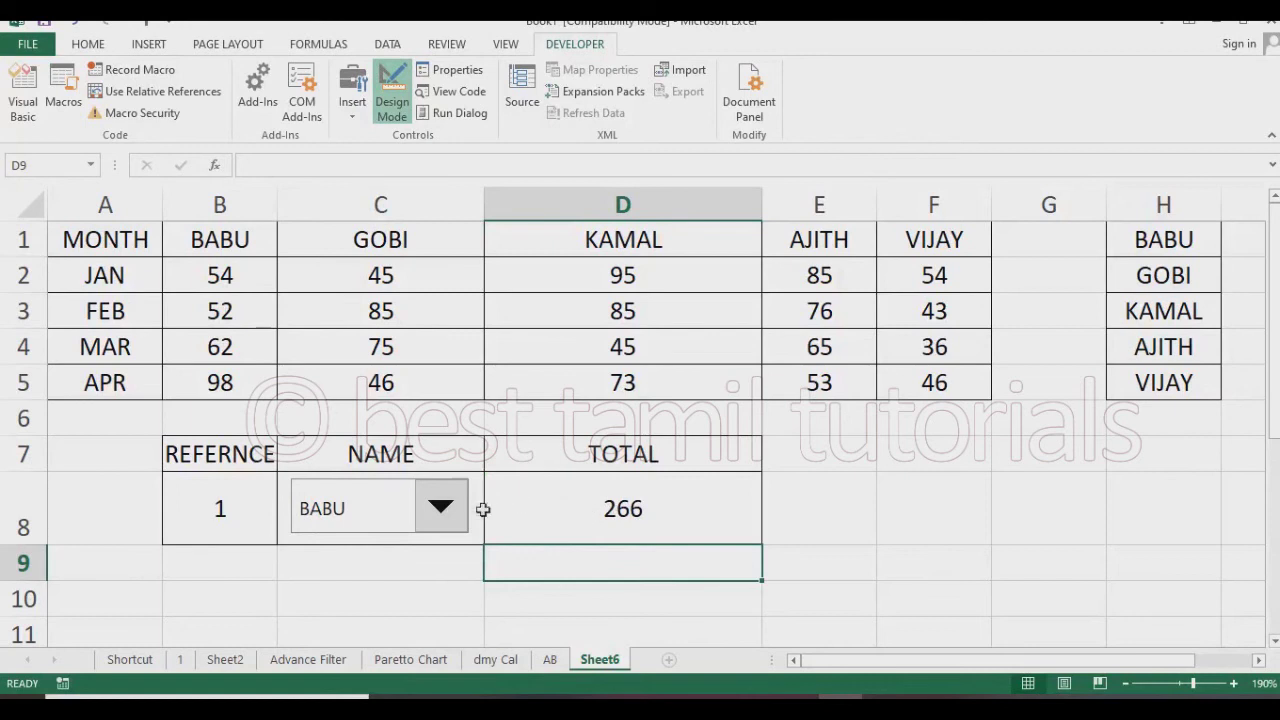
click(440, 507)
click(380, 568)
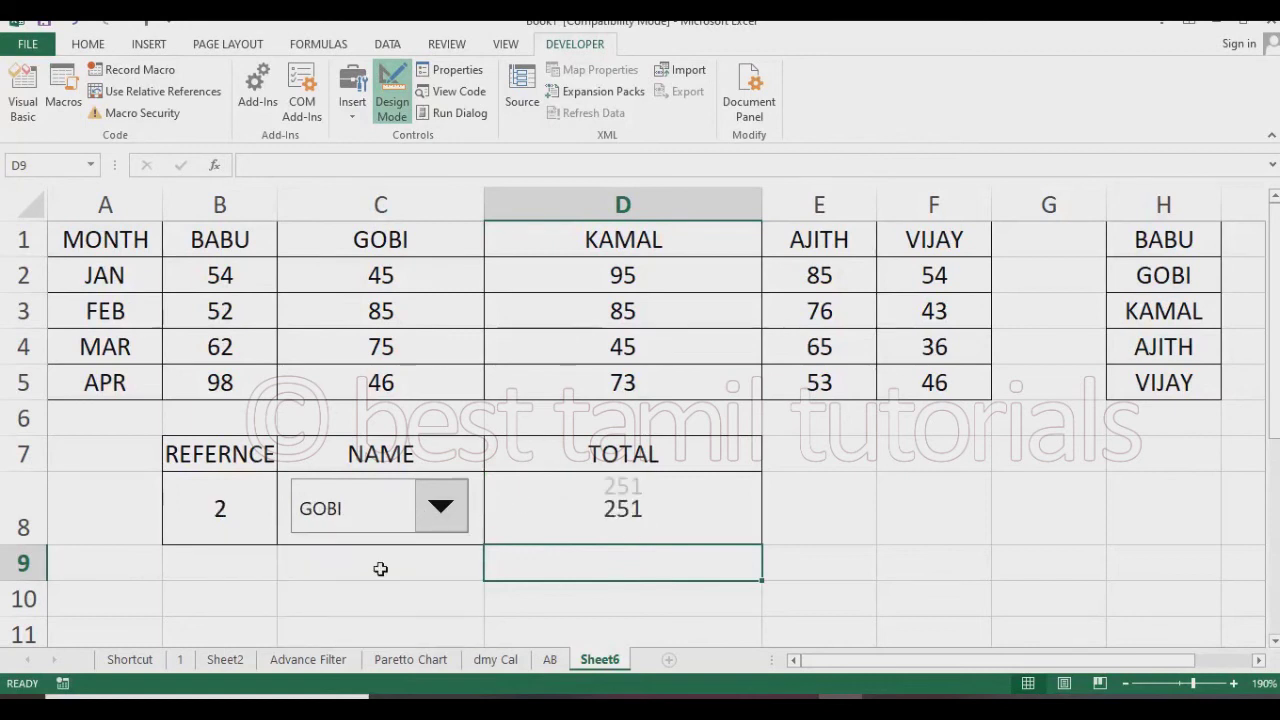
click(440, 507)
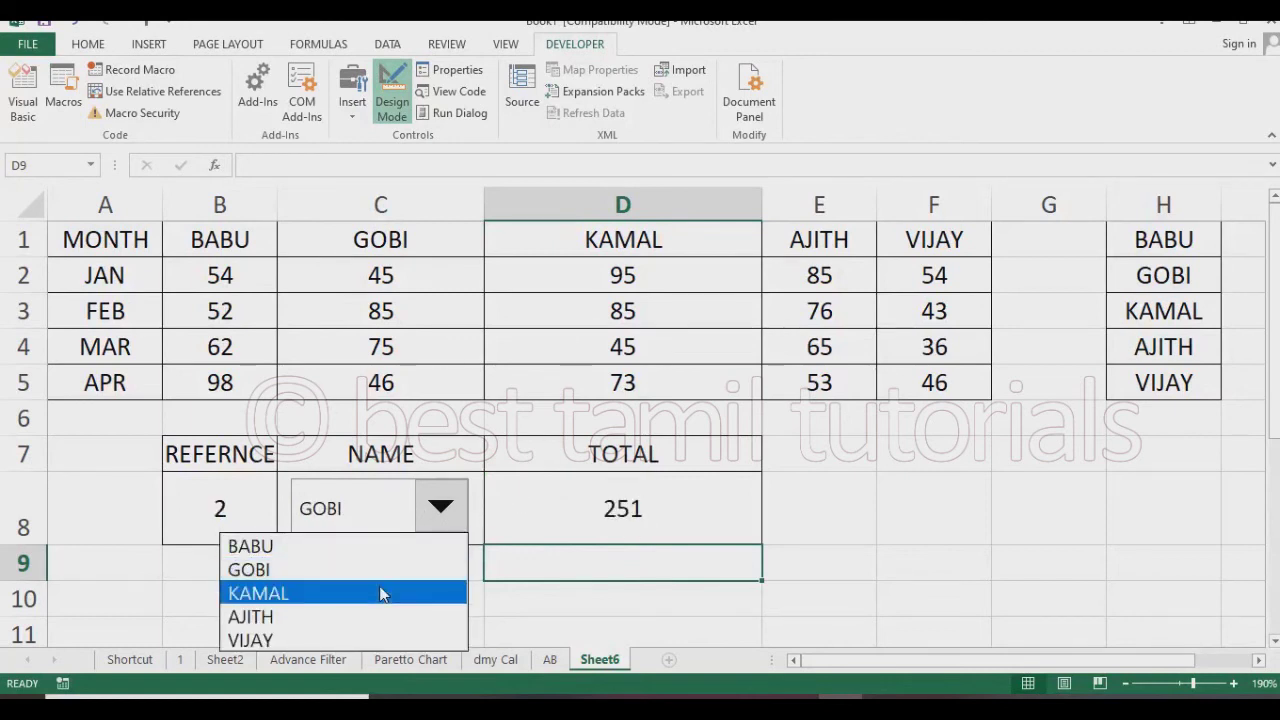
click(380, 594)
click(441, 510)
click(357, 614)
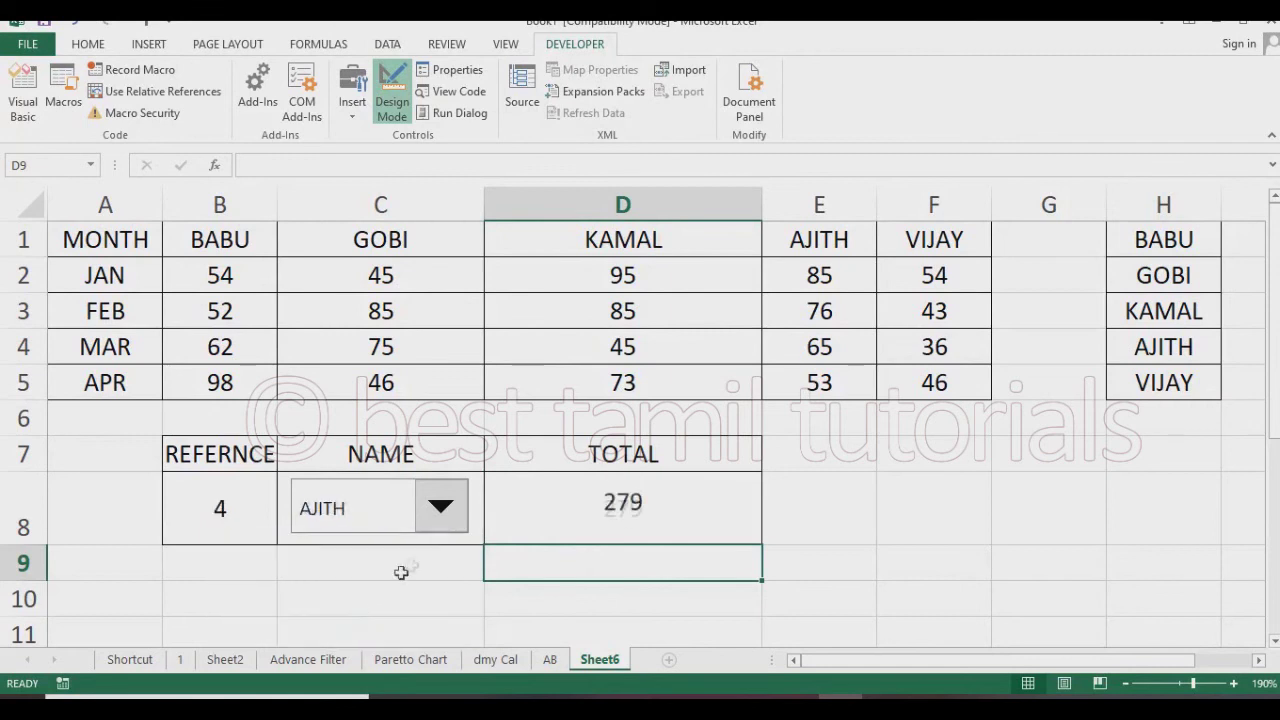
click(441, 510)
click(337, 640)
Switch through GOBI, BABU, KAMAL and AJITH, ending on BABU with reference 1 and total 266.
click(440, 510)
click(374, 569)
click(441, 510)
click(370, 546)
click(441, 510)
click(331, 597)
click(441, 510)
click(312, 593)
click(298, 608)
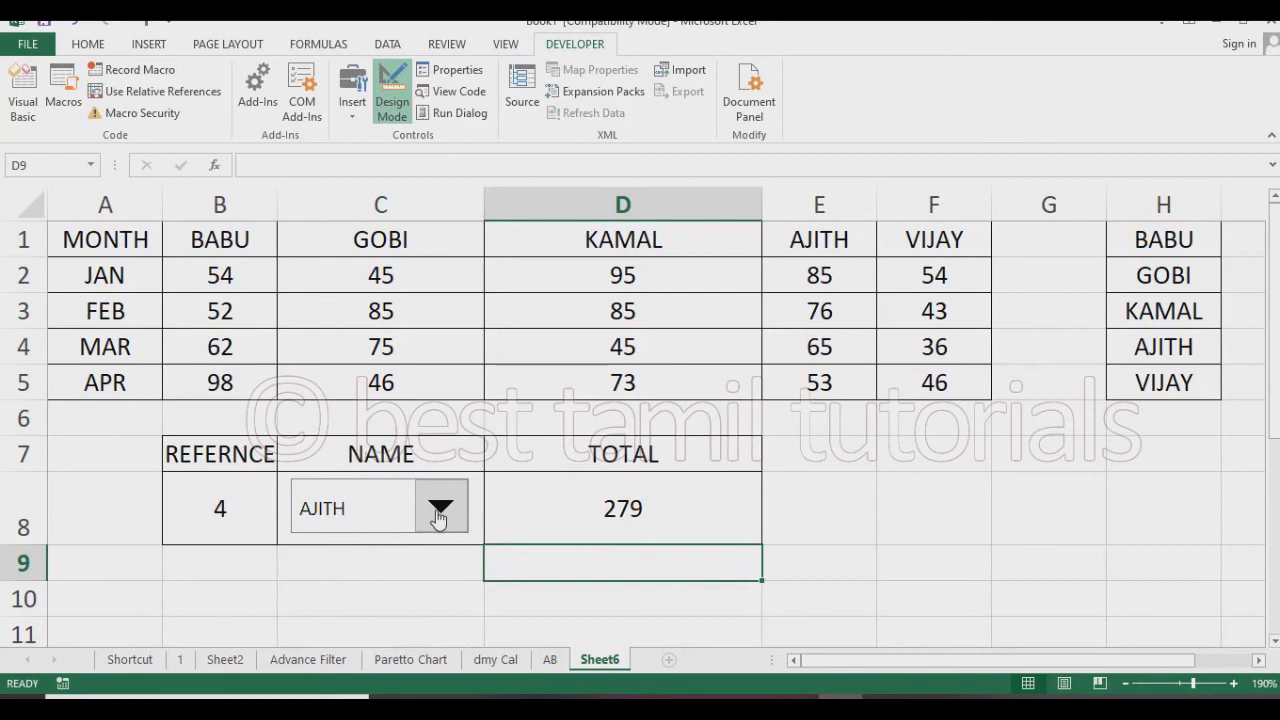
click(440, 512)
click(331, 595)
click(440, 510)
click(345, 545)
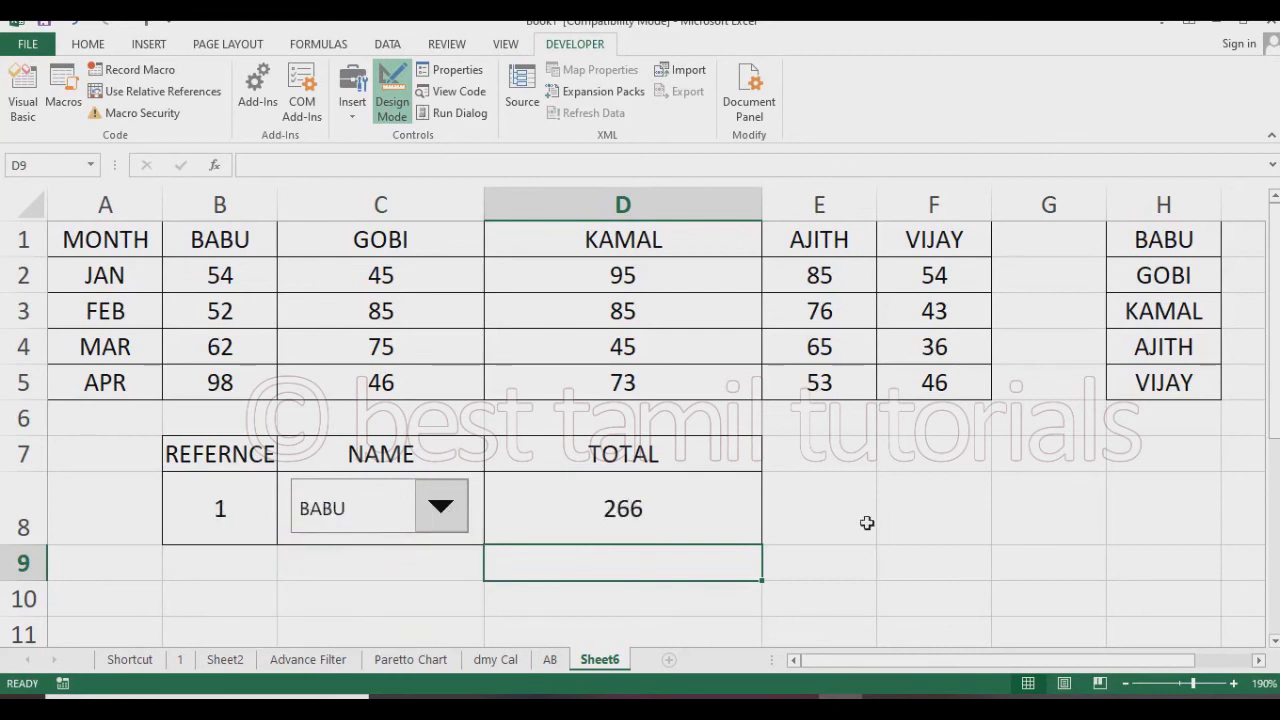